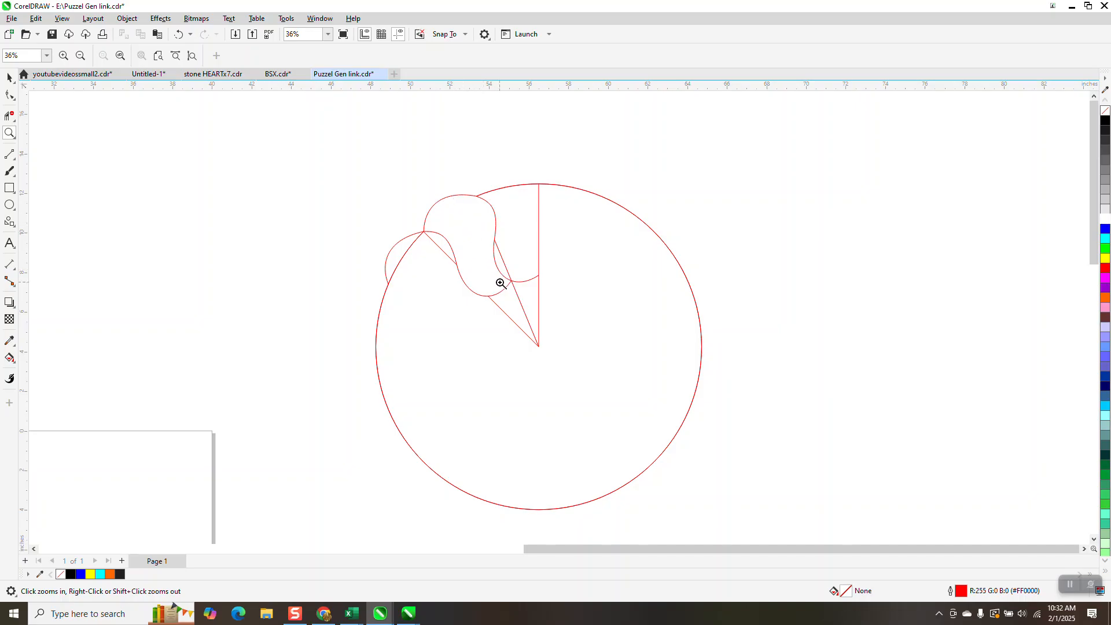
- Draw a circle about 17.7 inches in diameter and centre it on the page
drag(339, 158, 607, 394)
right_click(553, 280)
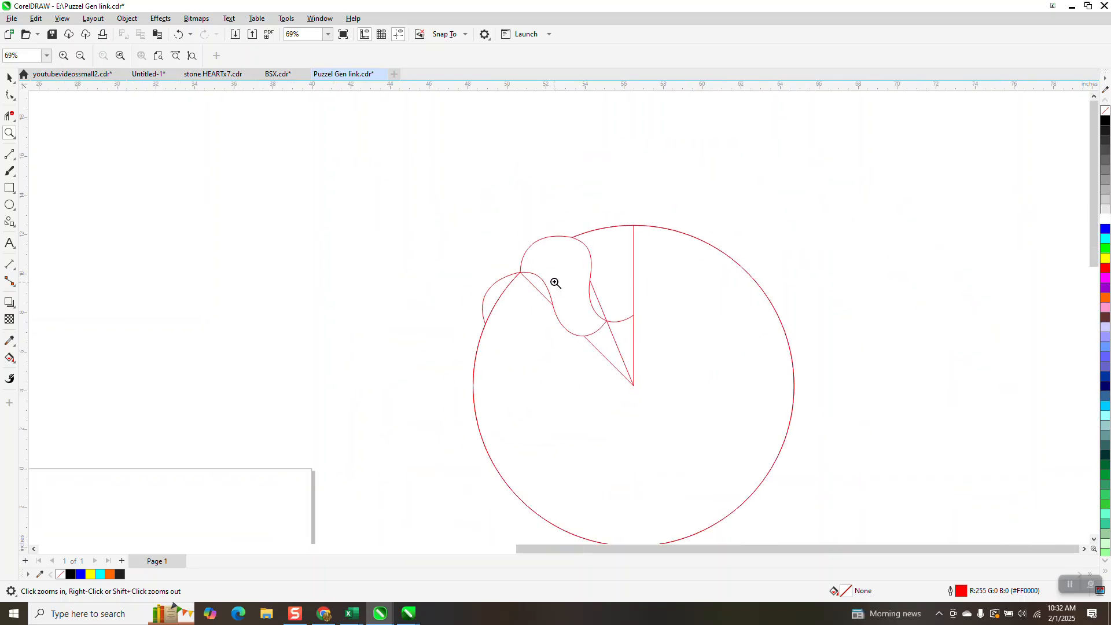
right_click(553, 281)
right_click(553, 280)
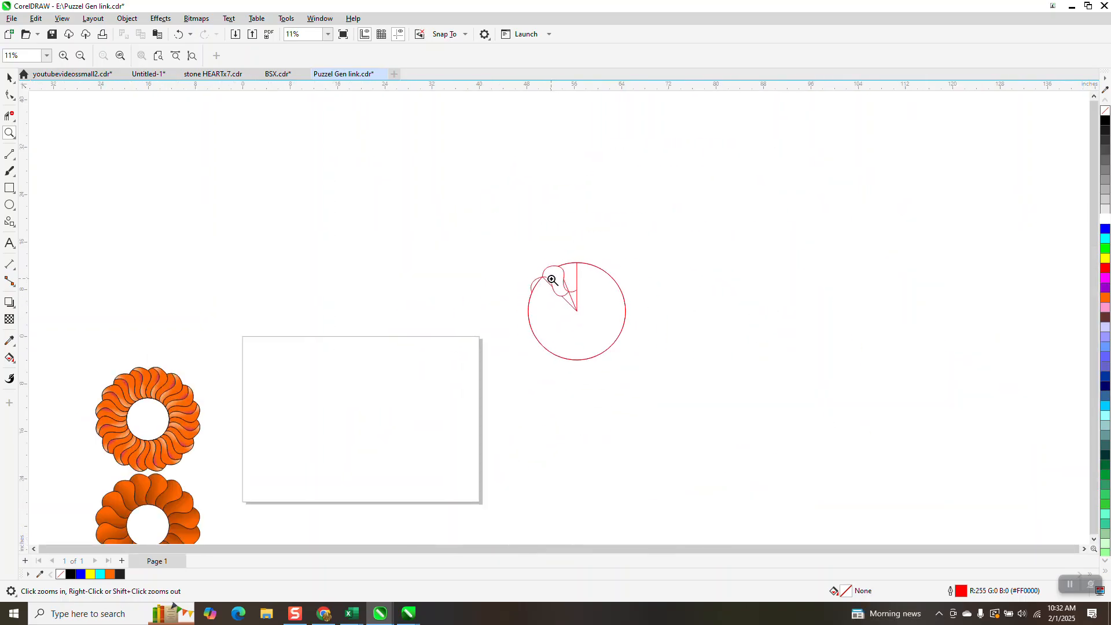
click(10, 205)
drag(439, 371, 330, 478)
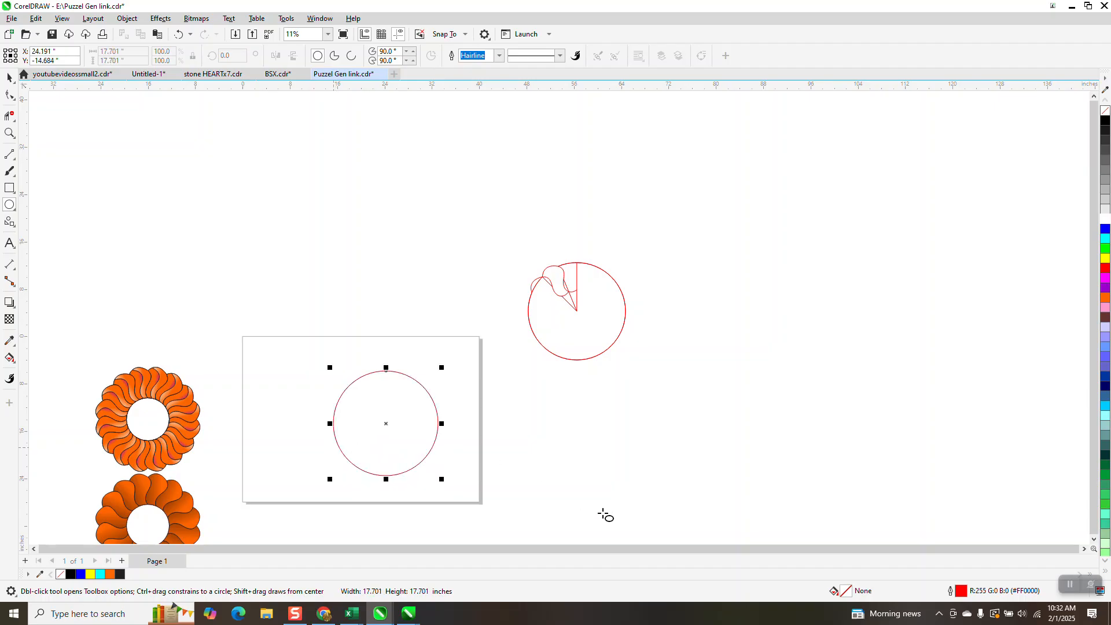
key(p)
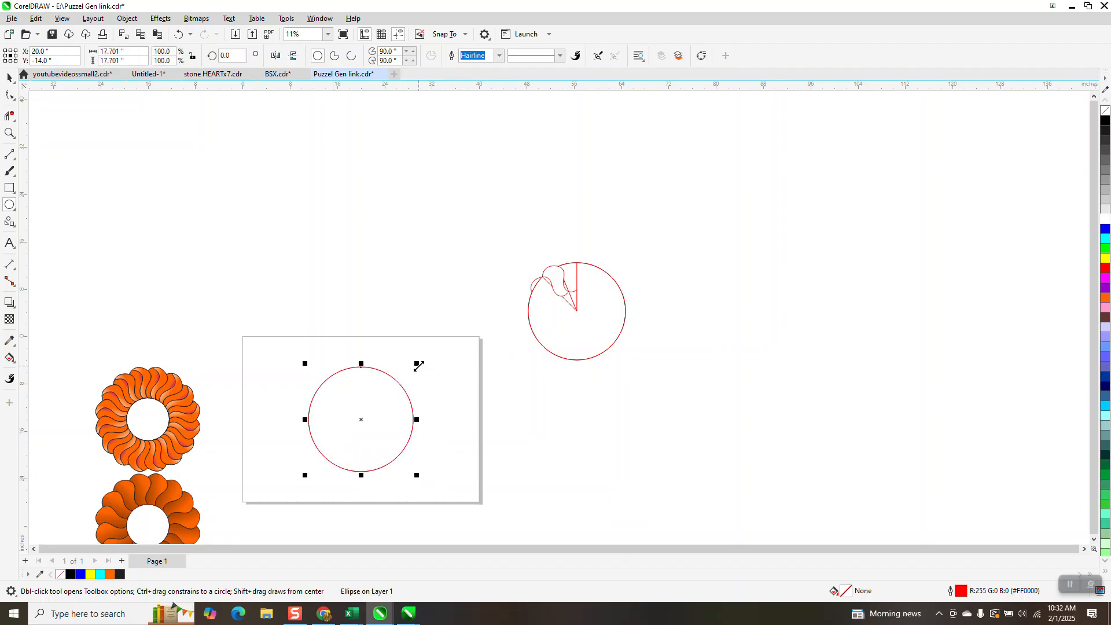
- Create a concentric copy of the circle scaled to about half its size, keeping the original
drag(418, 366, 393, 390)
click(9, 133)
drag(279, 362, 464, 473)
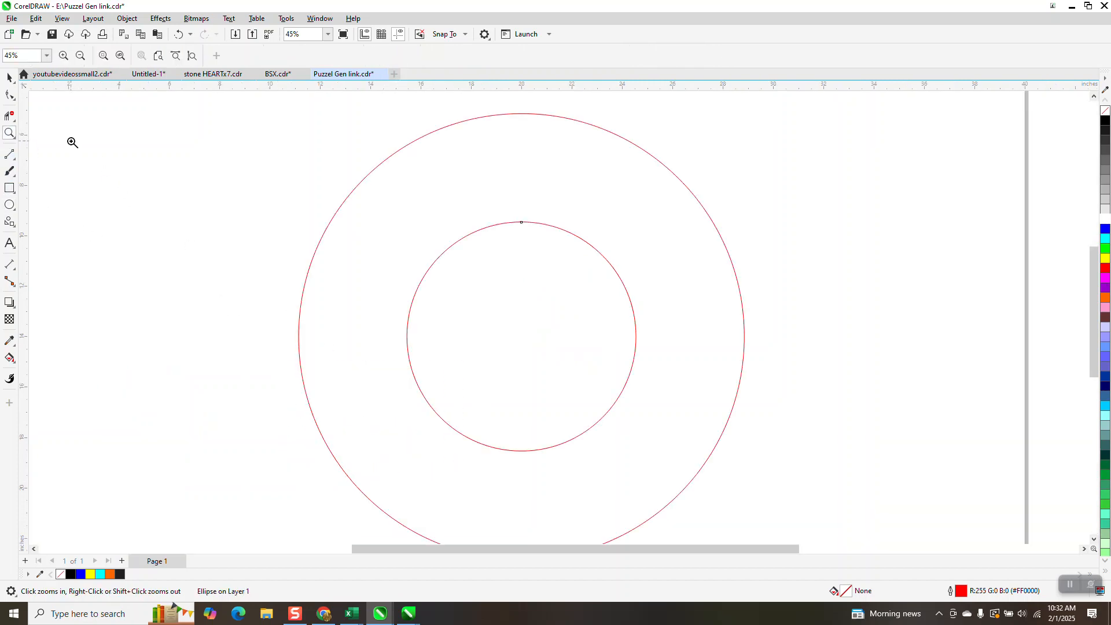
- Draw a vertical 2-point line about 9.48 inches long from the circles' centre to just above the outer circle
click(15, 162)
click(50, 166)
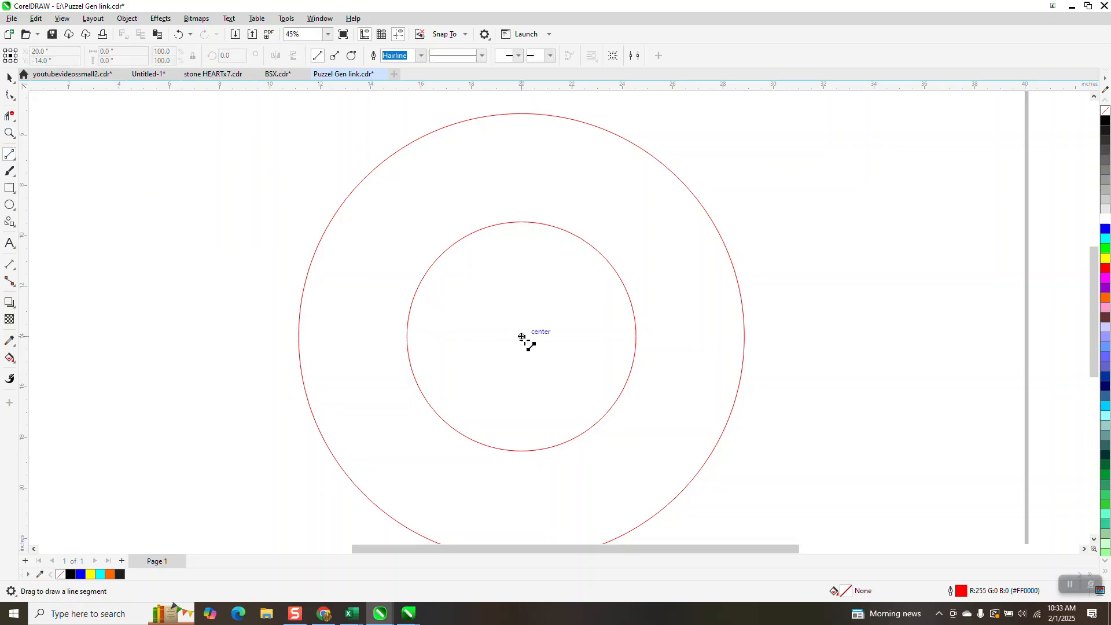
drag(523, 336, 505, 100)
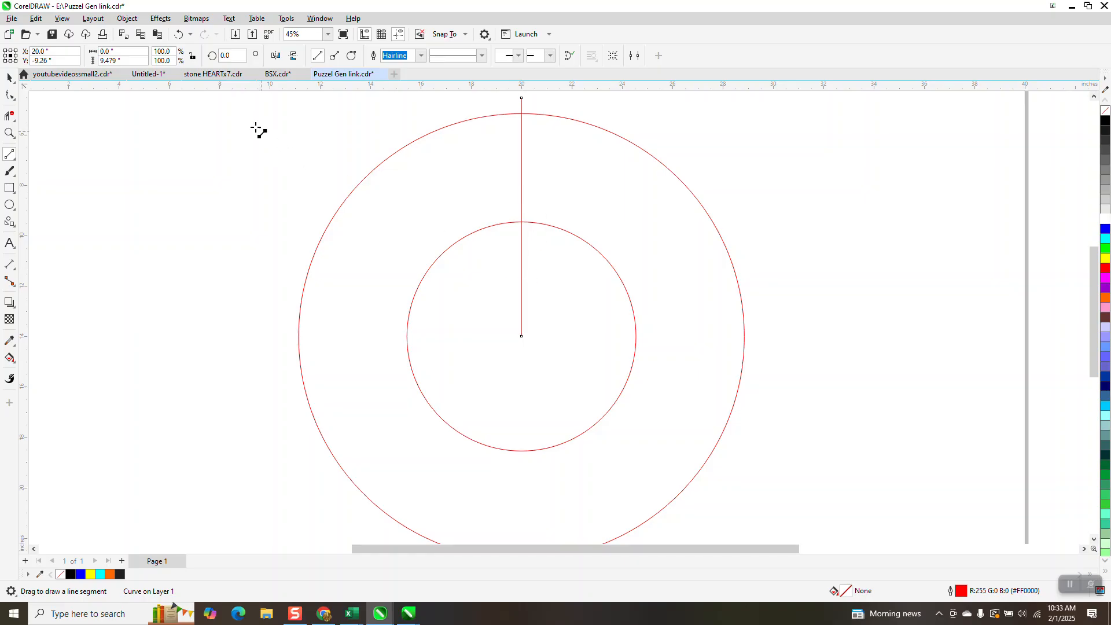
click(9, 77)
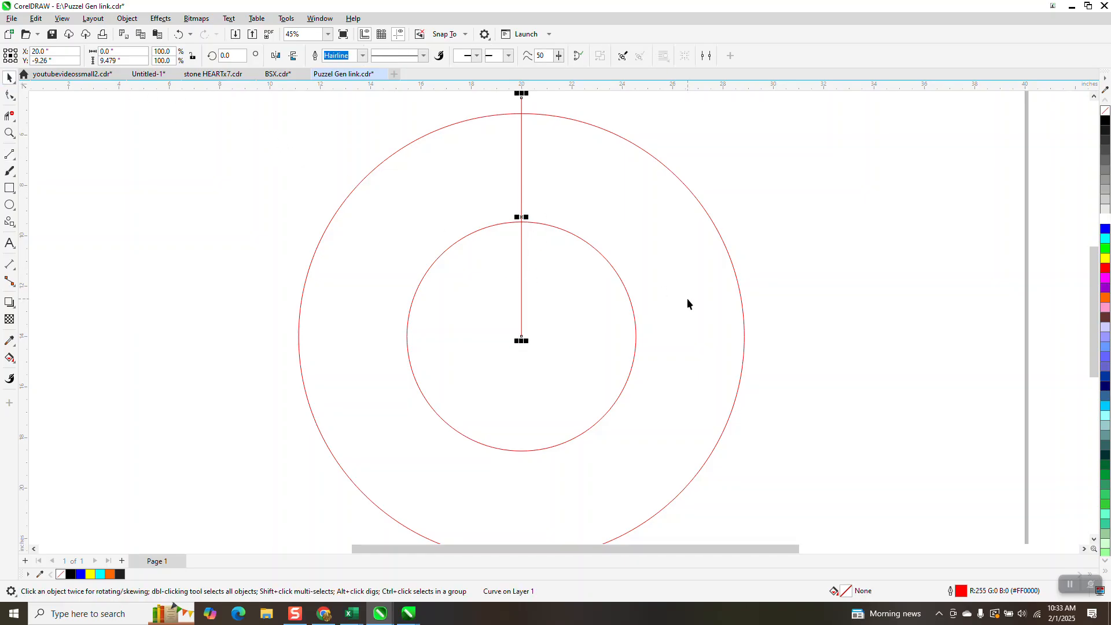
click(523, 217)
drag(522, 217, 522, 337)
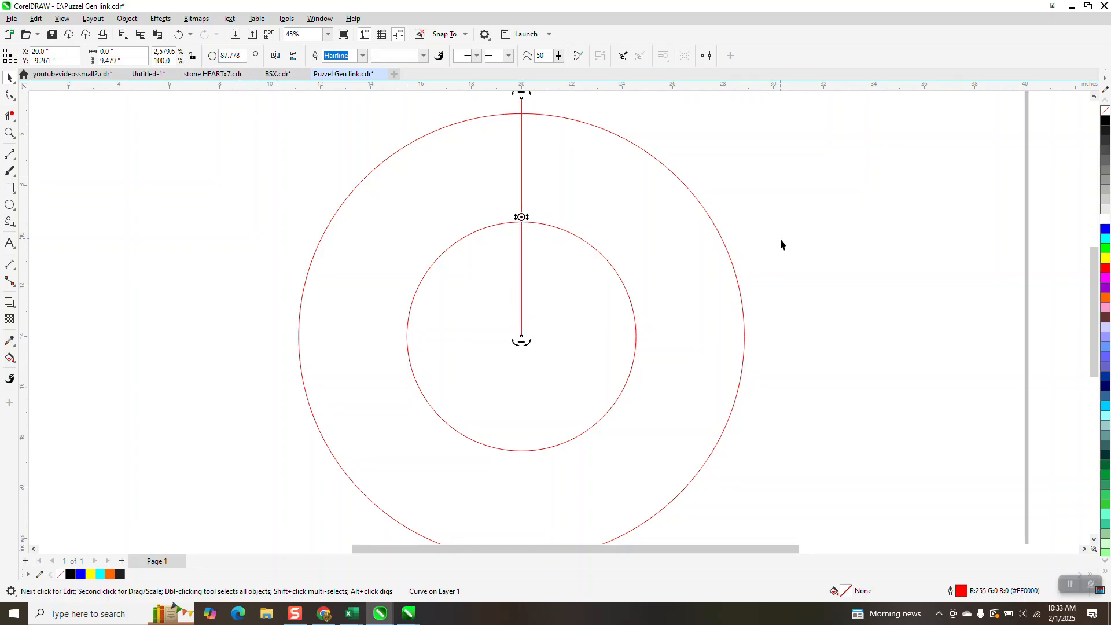
click(307, 144)
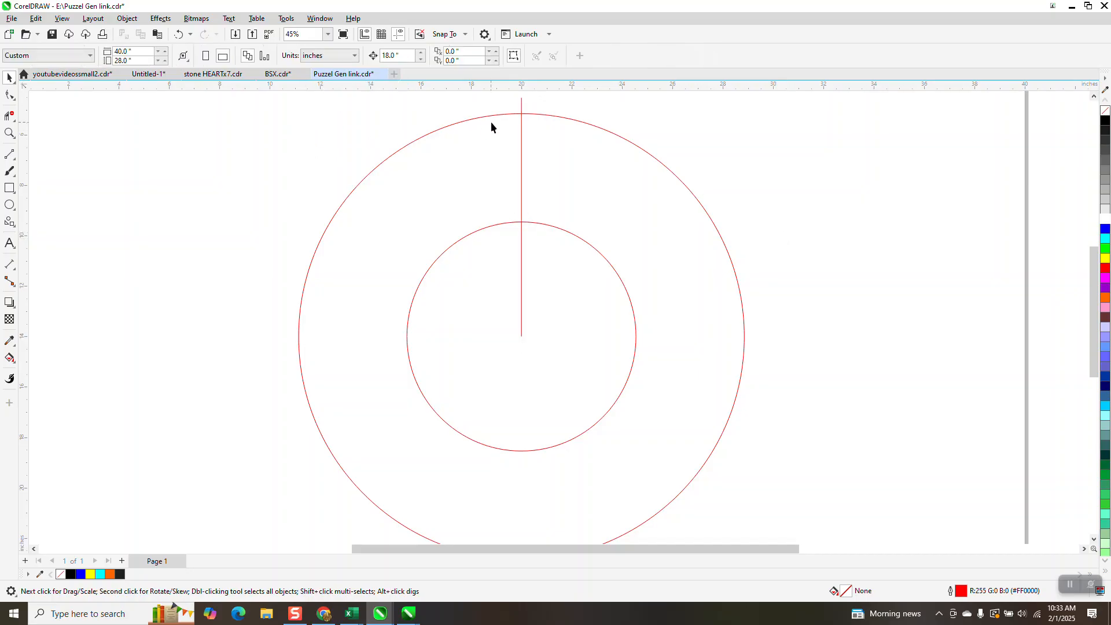
- Set the vertical line's rotation centre at the circles' centre and make two successive rotated copies at 22.5-degree increments
click(522, 105)
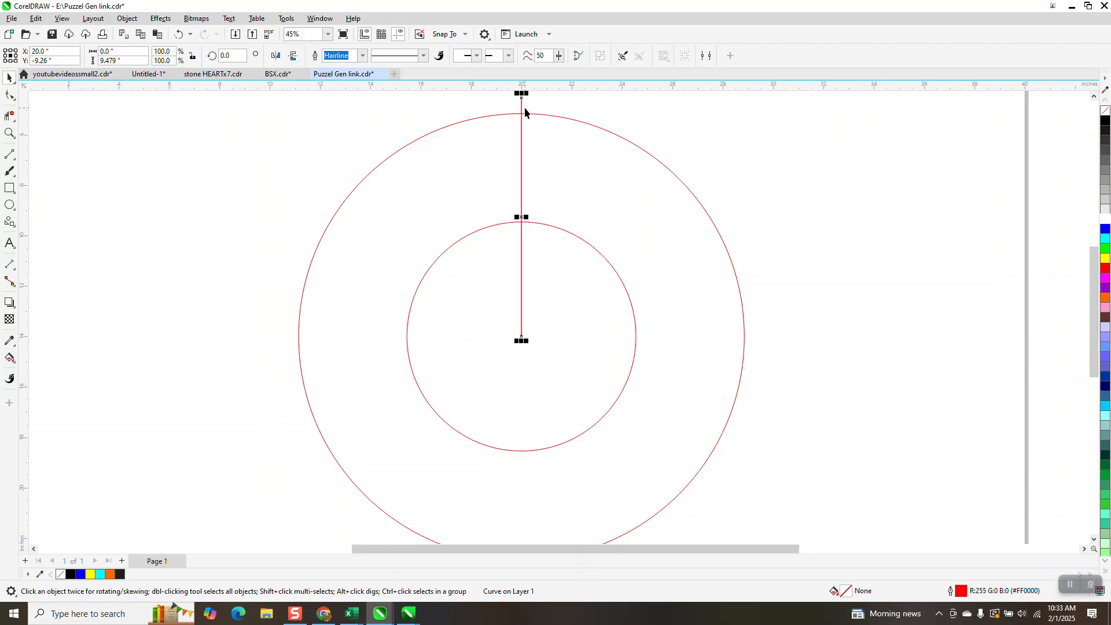
click(522, 219)
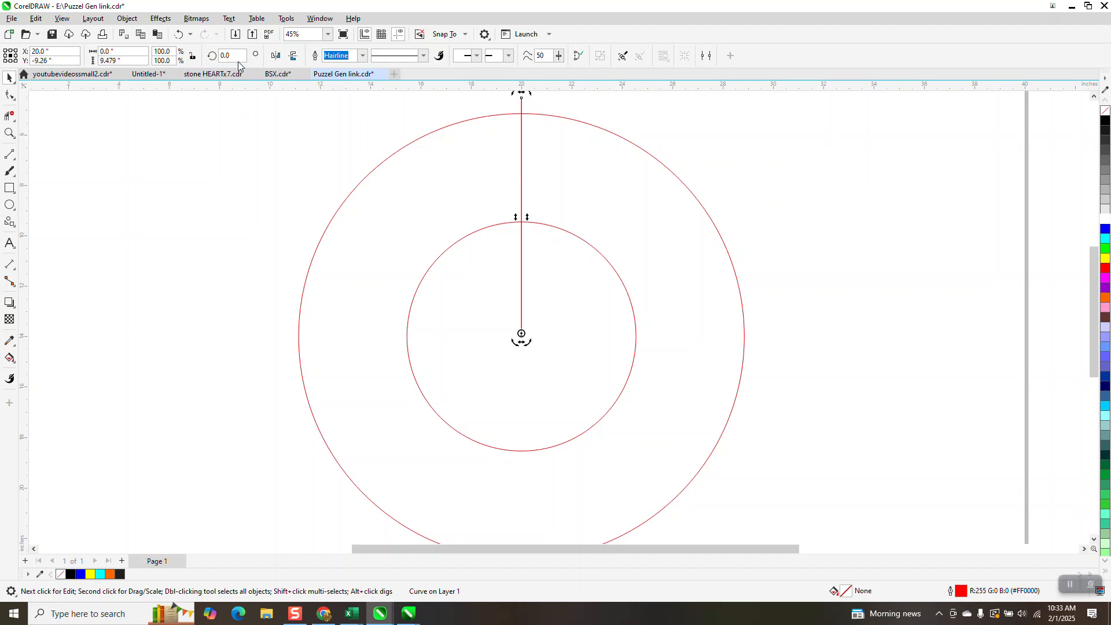
text(22.5)
key(Return)
key(ctrl+r)
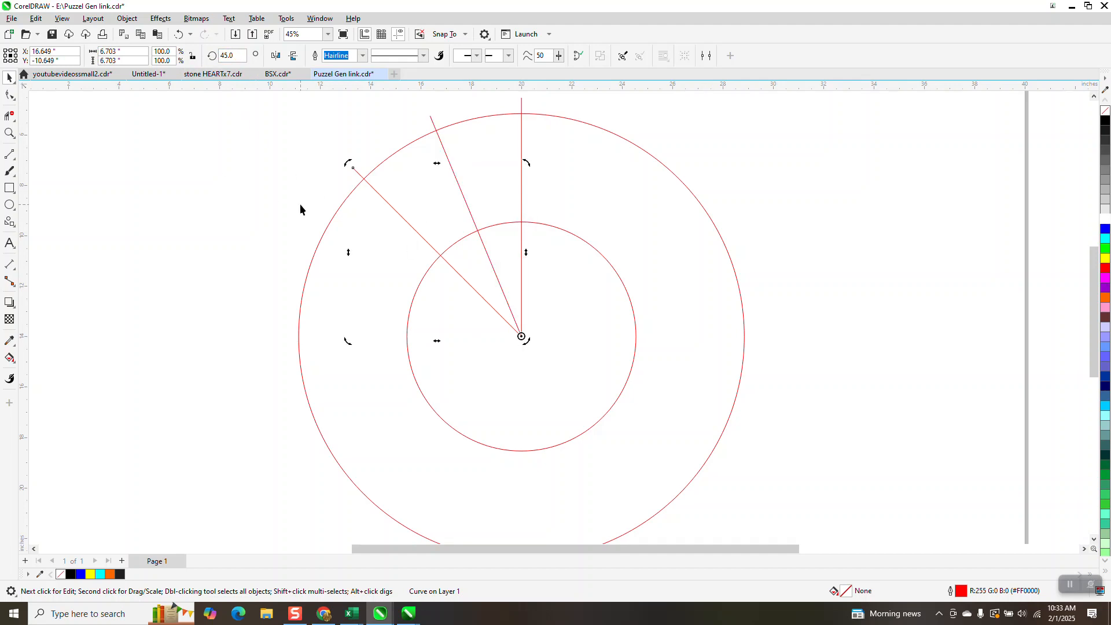
- Examine the wavy segments and radial lines in the reference circle drawing, and compare them with the new construction lines
scroll(352, 326, down, 3)
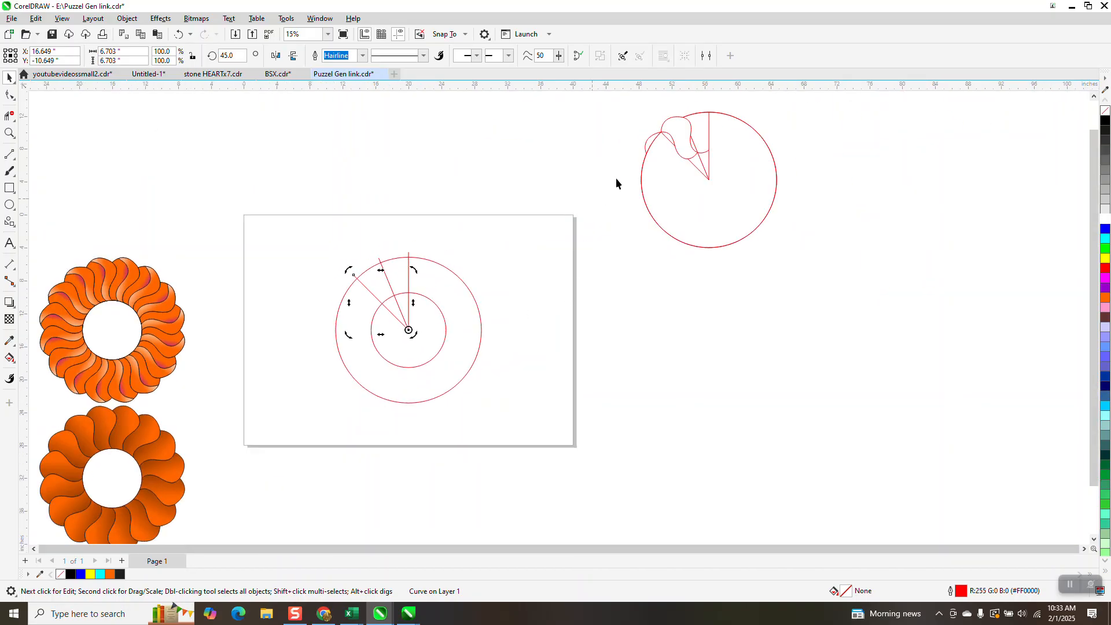
click(10, 133)
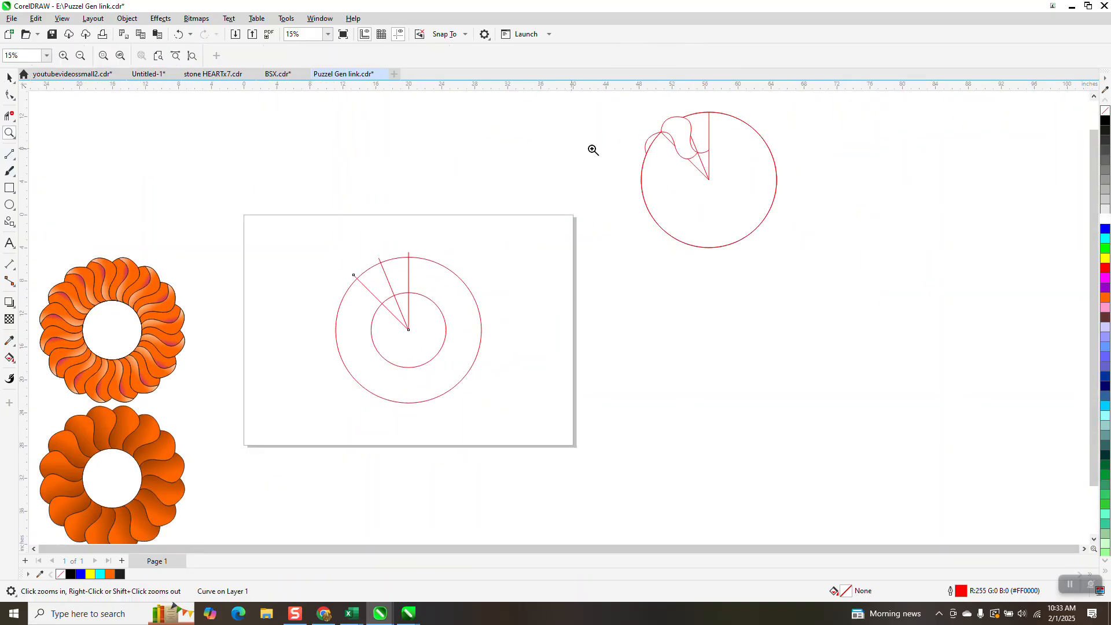
drag(652, 124, 781, 223)
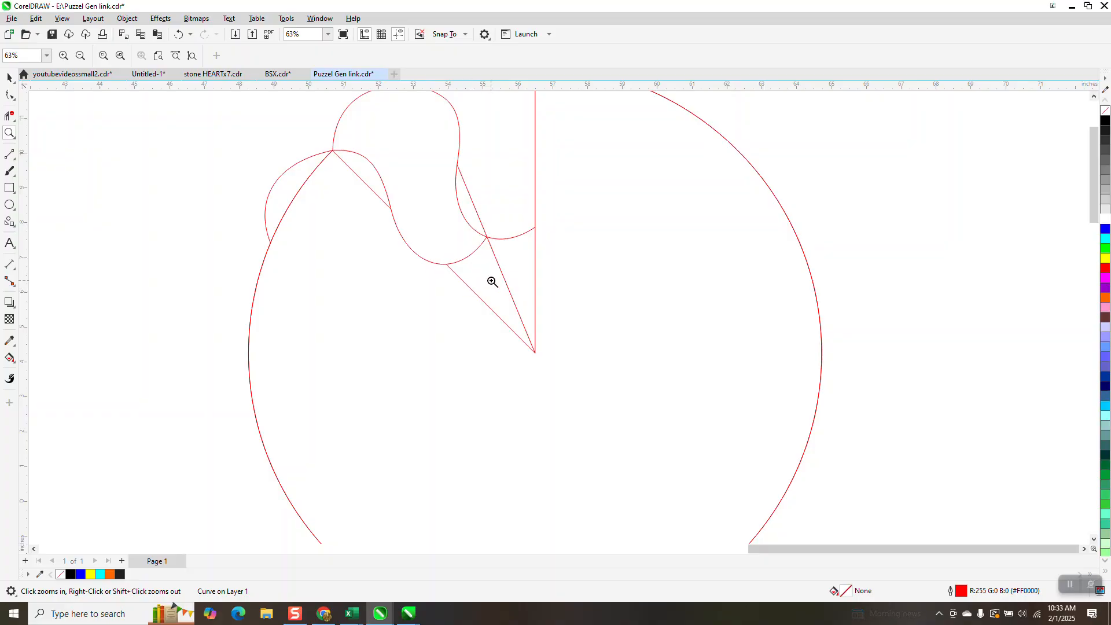
scroll(466, 226, down, 5)
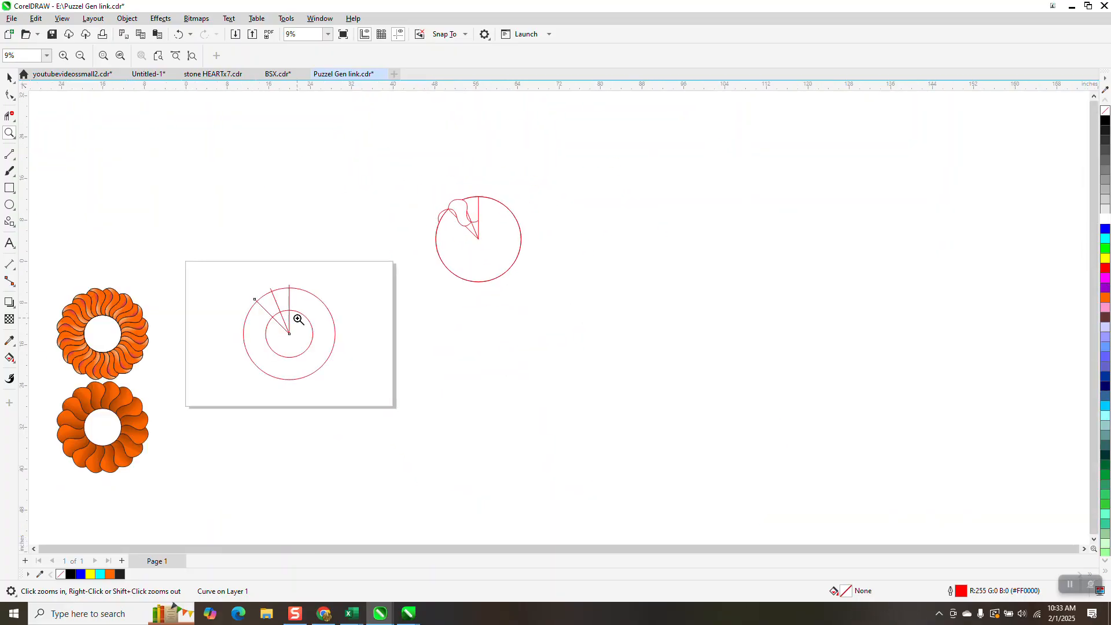
scroll(318, 348, up, 3)
click(9, 154)
click(36, 168)
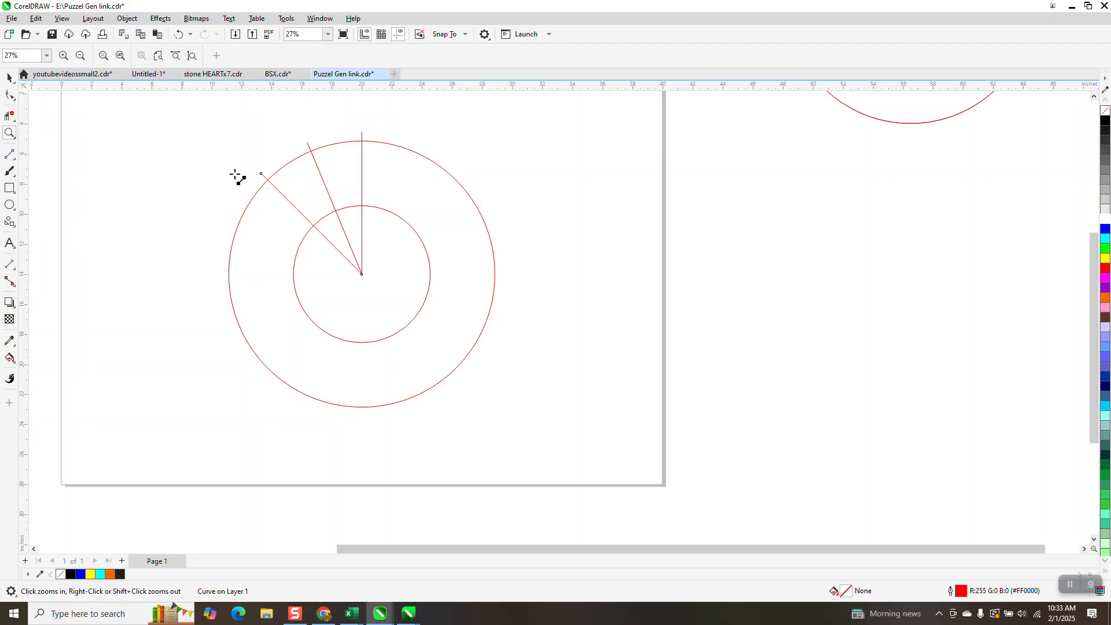
click(10, 133)
drag(233, 139, 612, 310)
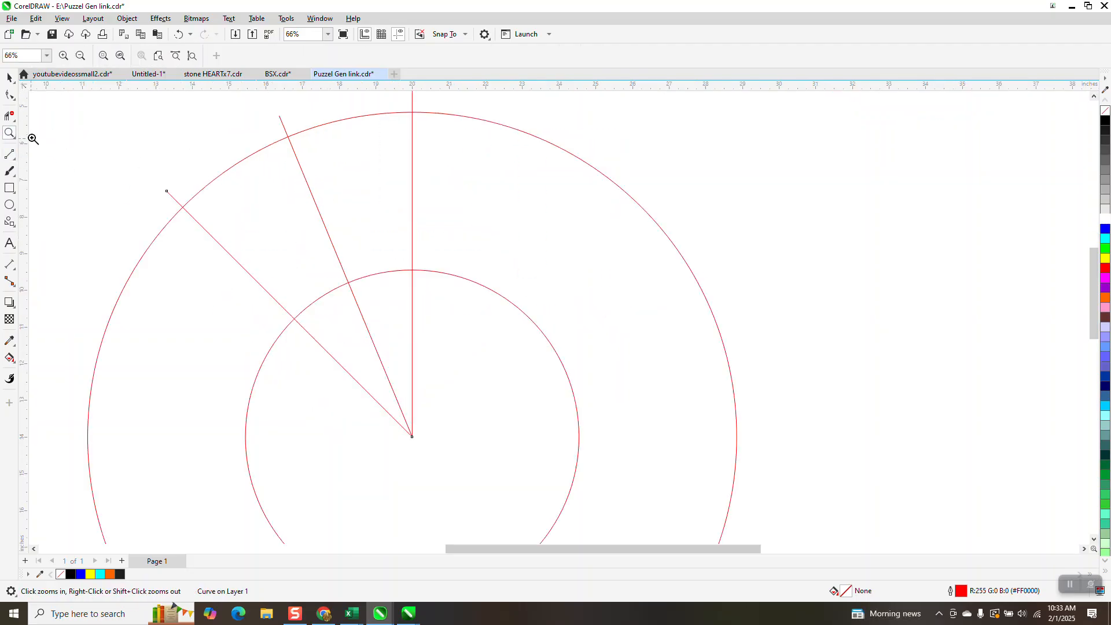
- Give both circles and the three radial lines a black outline
scroll(35, 133, down, 2)
click(10, 77)
scroll(83, 110, down, 1)
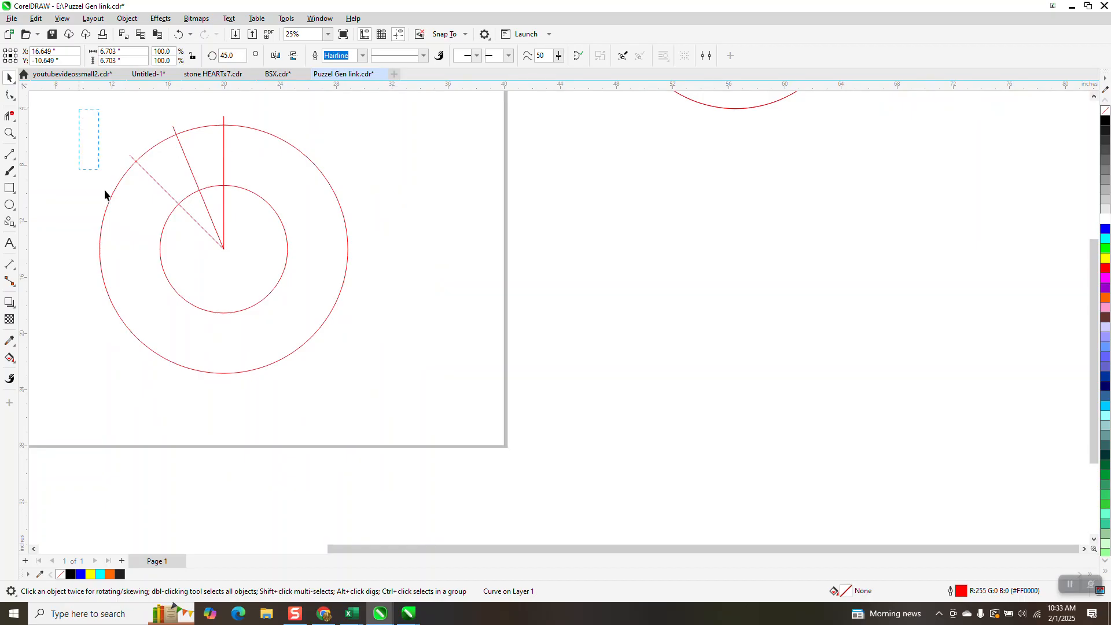
drag(477, 414, 478, 414)
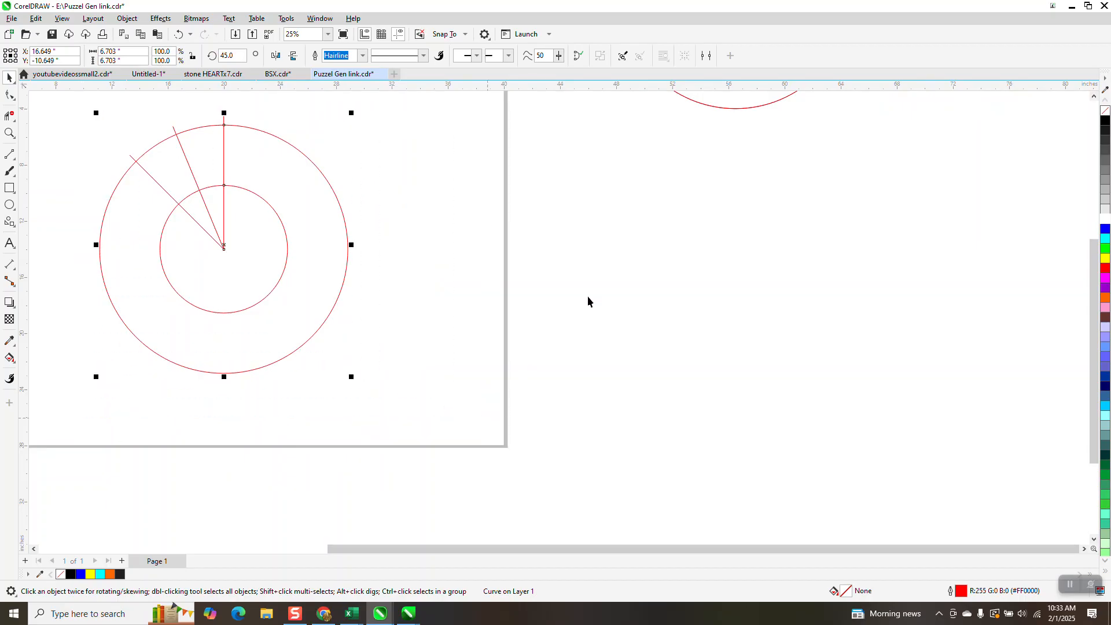
right_click(1105, 120)
- Draw a connected three-segment 2-point line from the outer circle's 45-degree intersection along the middle radial to the inner circle's topmost point
click(10, 133)
drag(67, 116, 510, 277)
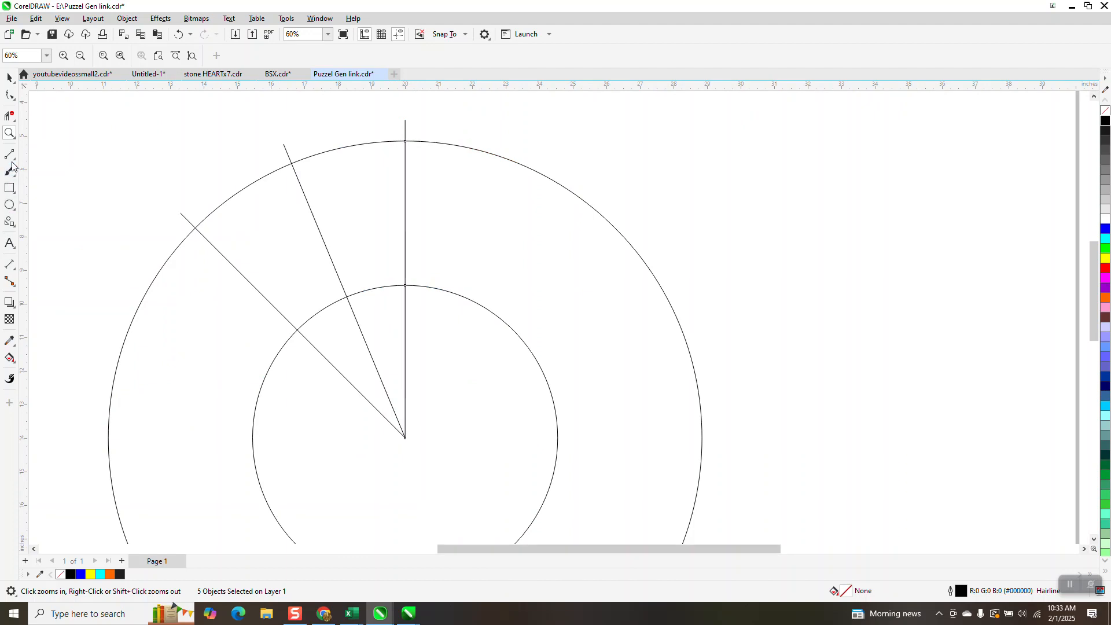
click(10, 155)
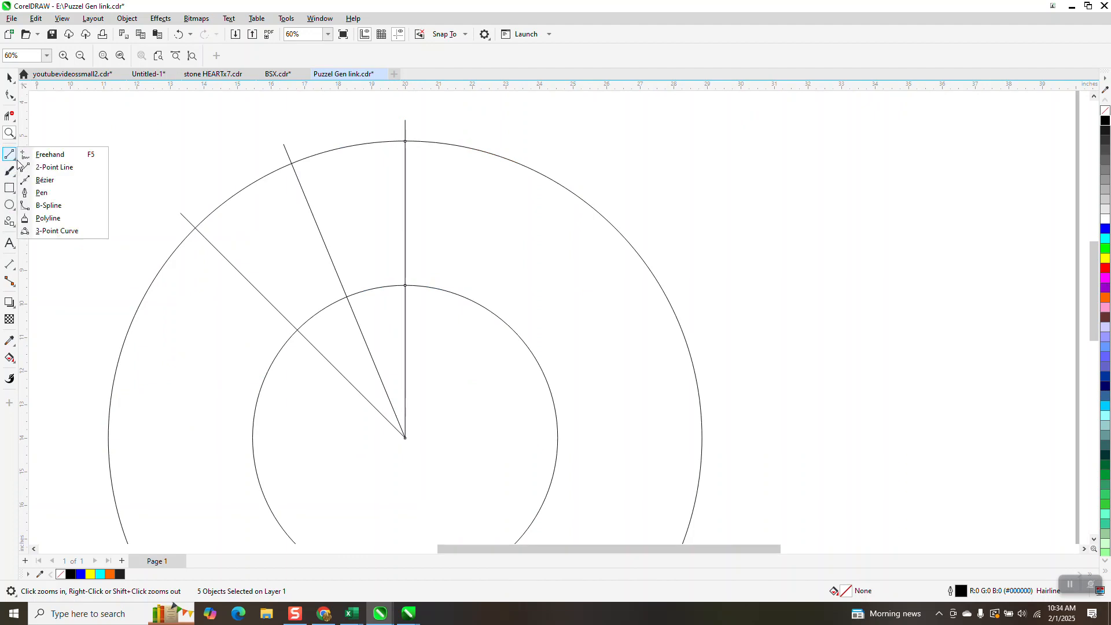
click(45, 168)
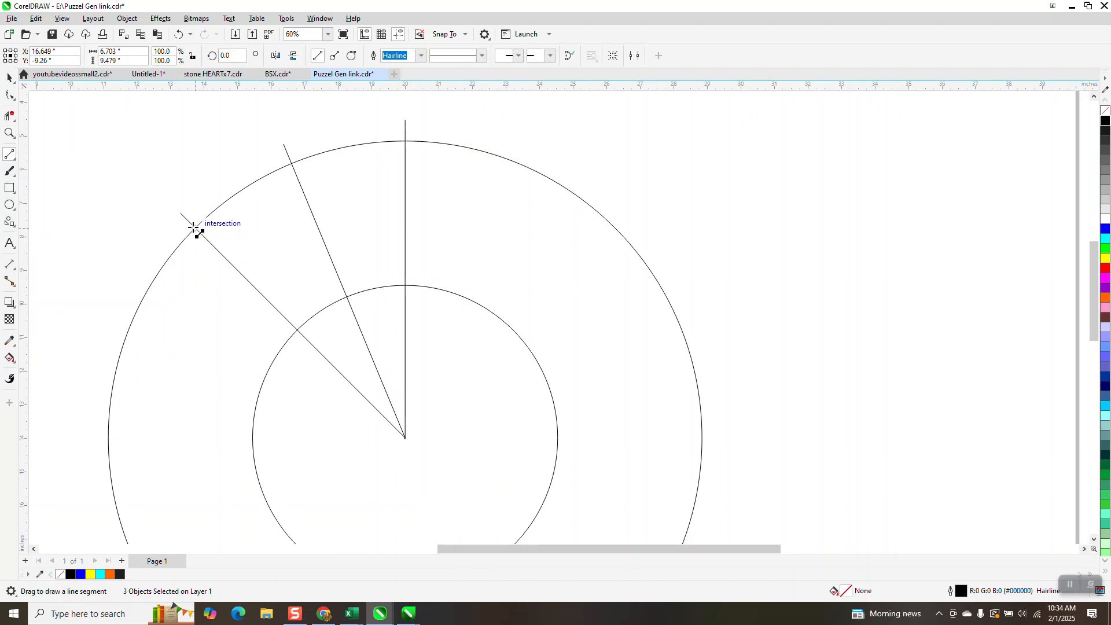
drag(197, 229, 406, 286)
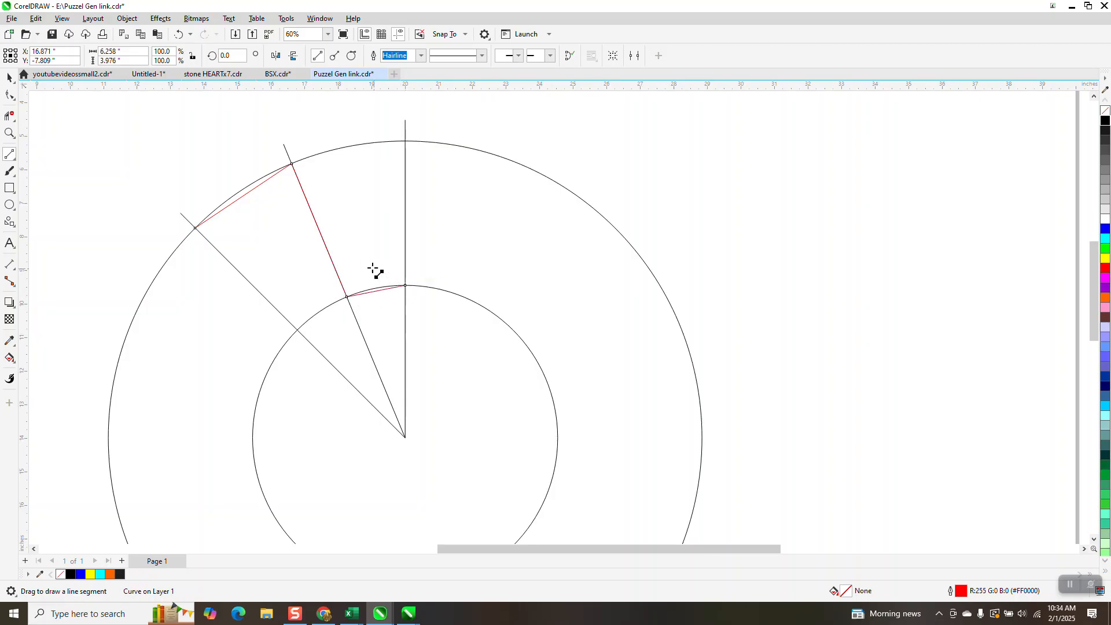
- Convert all segments of the red three-segment line to curves
click(10, 94)
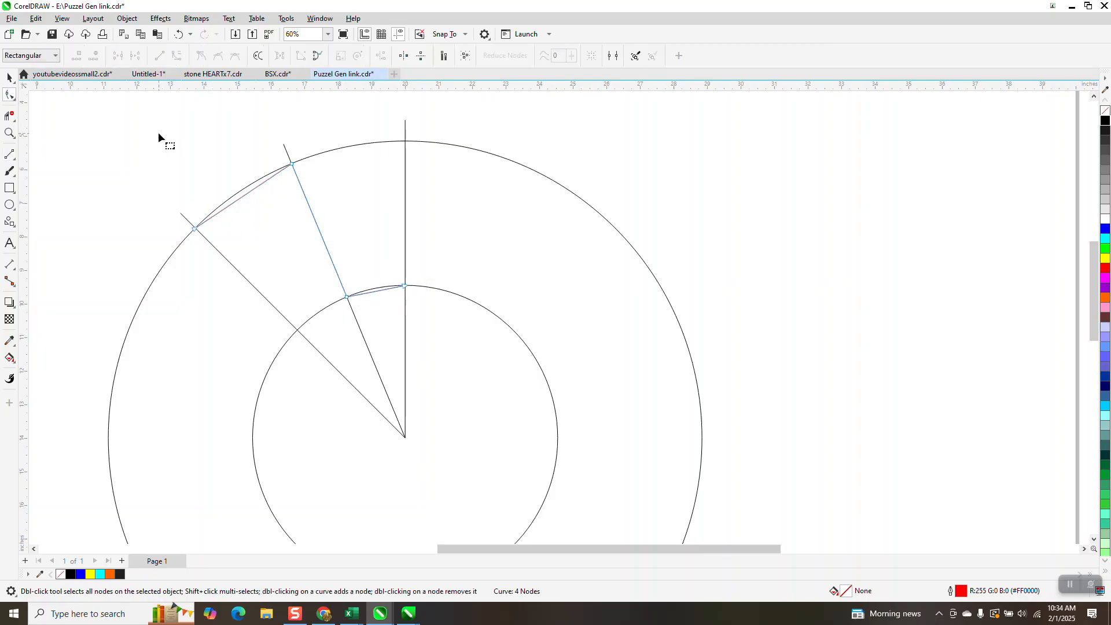
drag(157, 133, 443, 360)
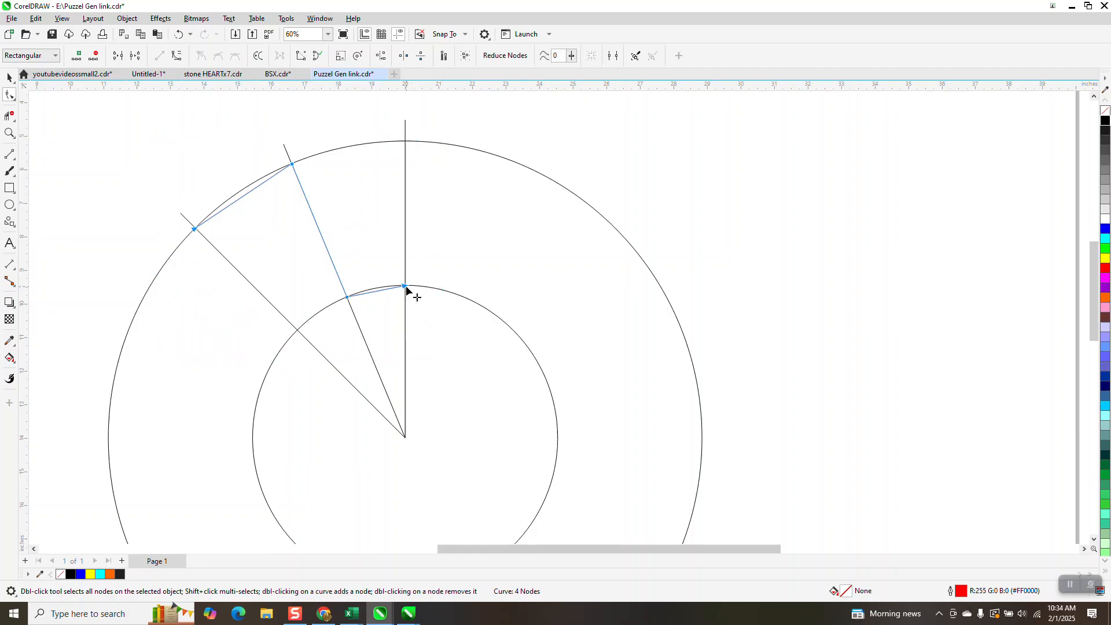
right_click(405, 286)
click(445, 370)
click(513, 116)
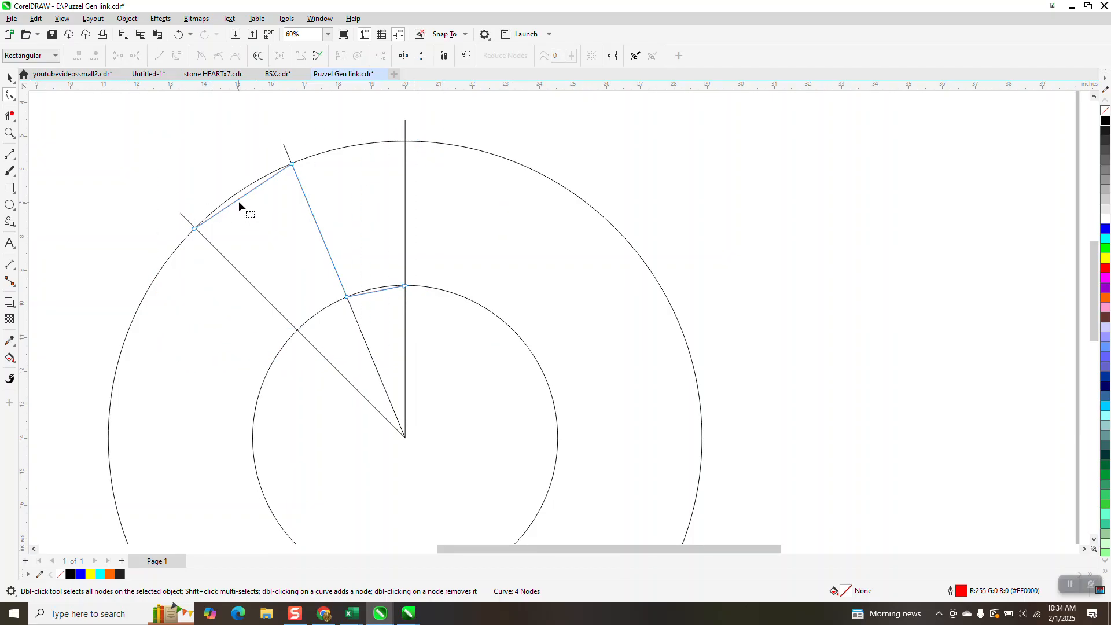
- Bend the red path's first segment outward into an arc bulging beyond the outer circle
drag(239, 199, 229, 179)
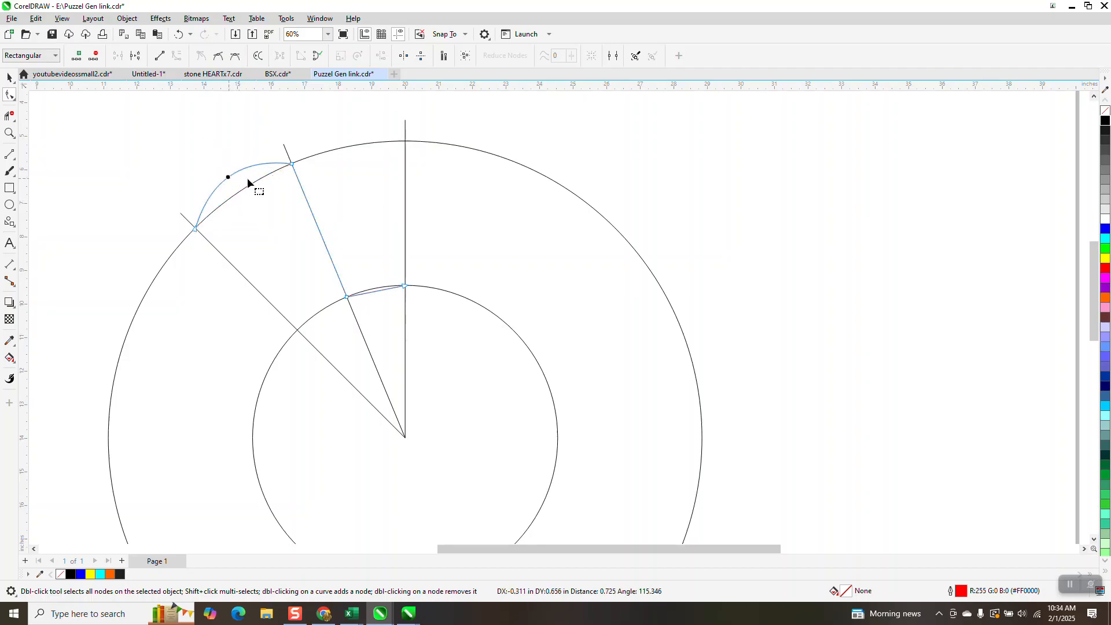
click(293, 165)
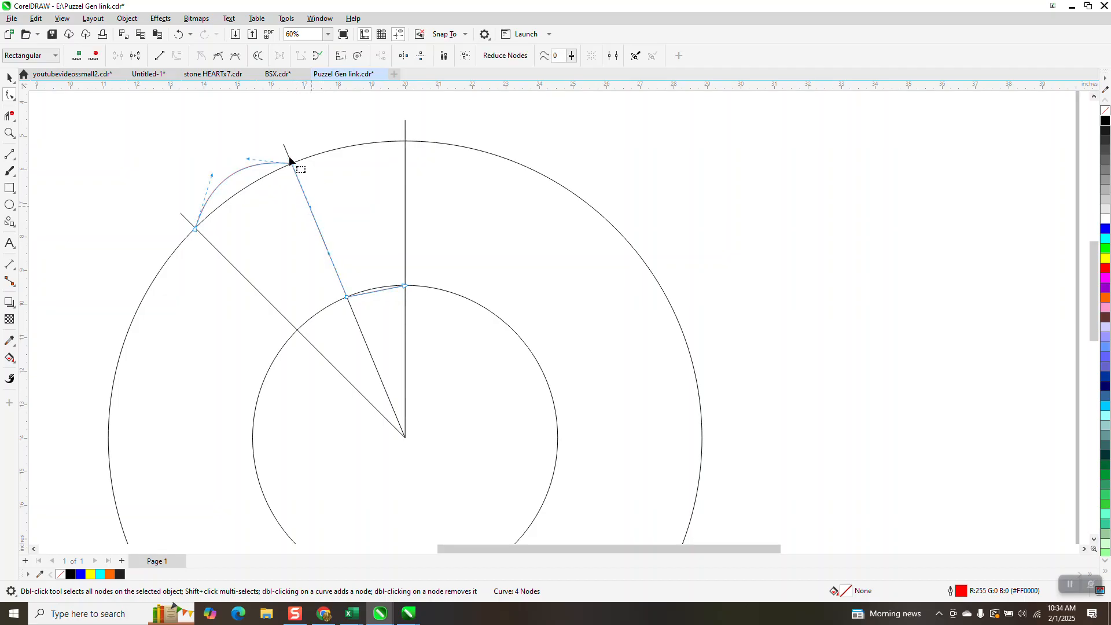
right_click(404, 286)
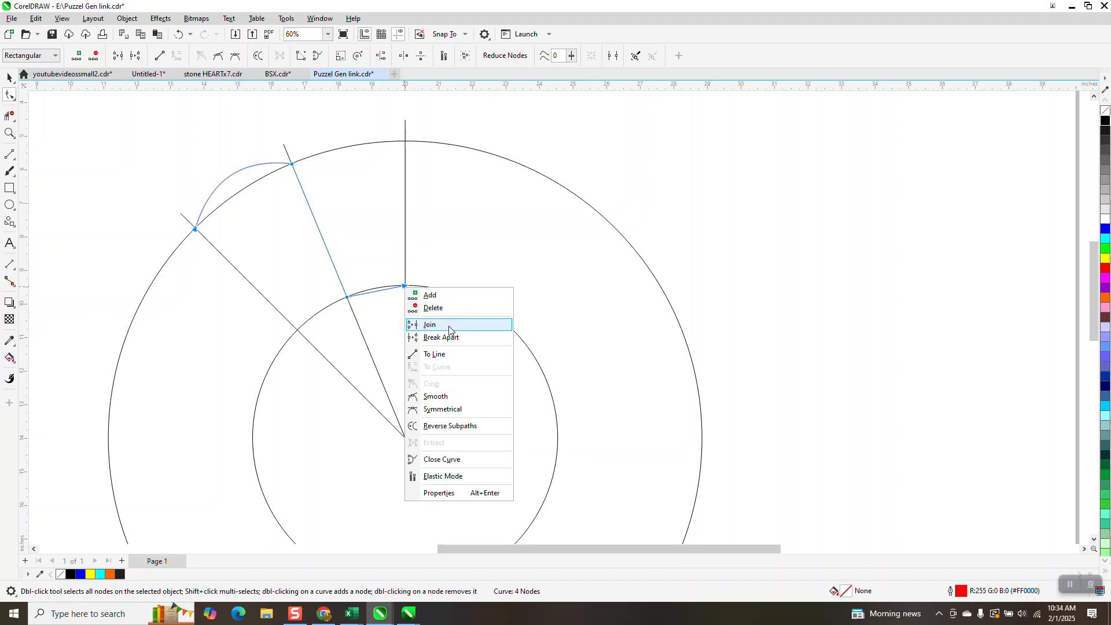
click(509, 141)
- Bend the red path's middle segment into an S-curve crossing the middle radial line, its upper half bulging clockwise and its lower half counter-clockwise
click(10, 134)
drag(139, 146, 550, 375)
click(10, 77)
click(472, 152)
key(F10)
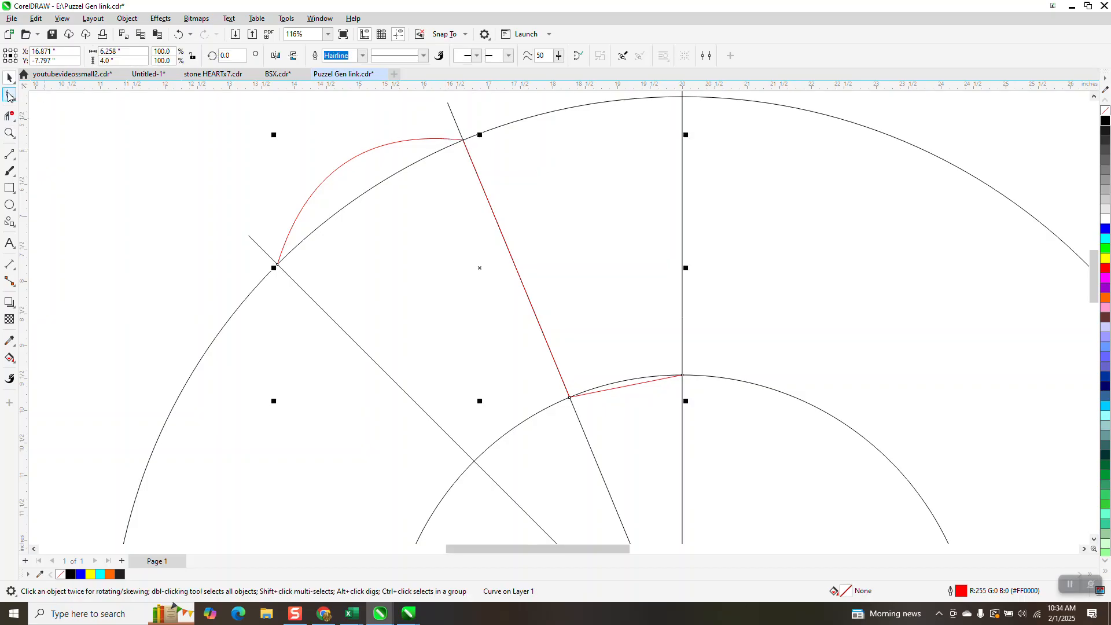
click(463, 140)
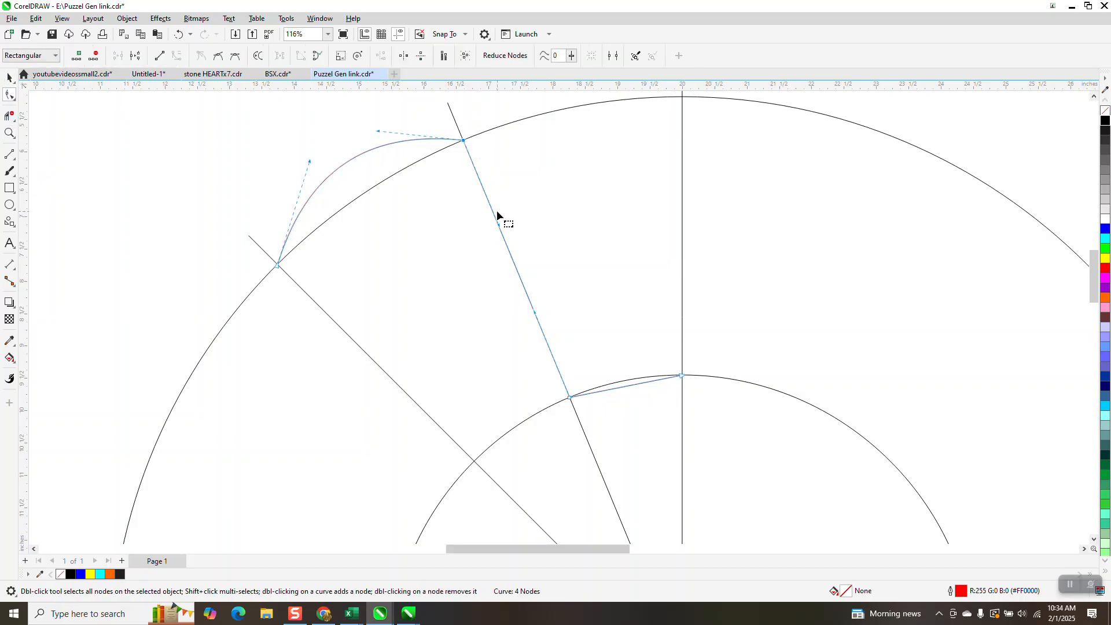
drag(499, 224, 529, 145)
drag(536, 317, 473, 341)
drag(529, 143, 576, 173)
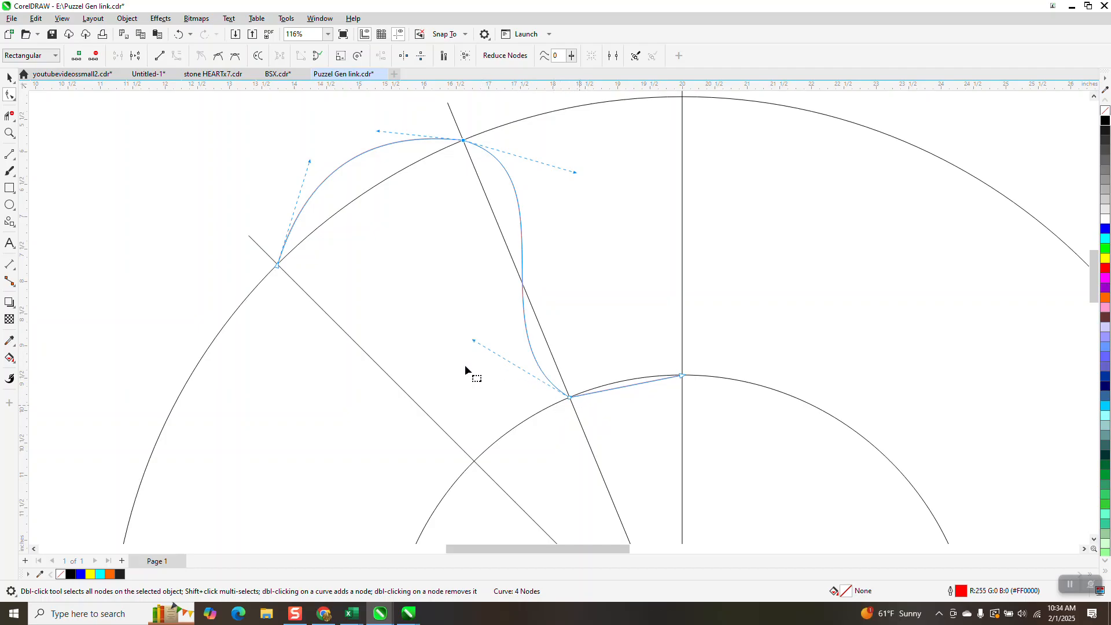
drag(472, 343, 447, 342)
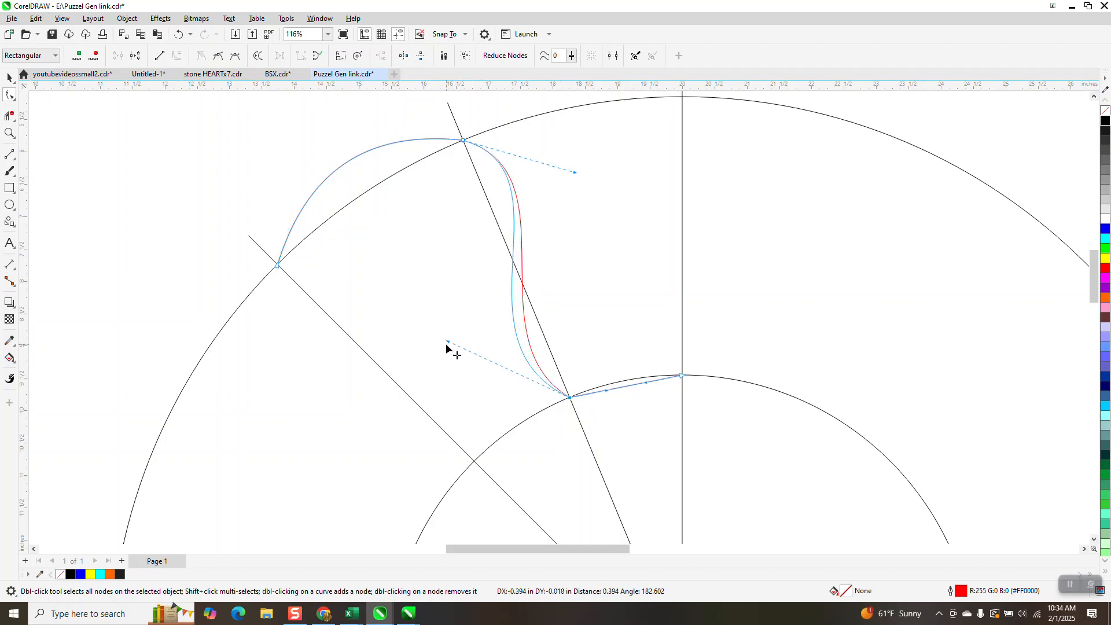
drag(576, 173, 595, 180)
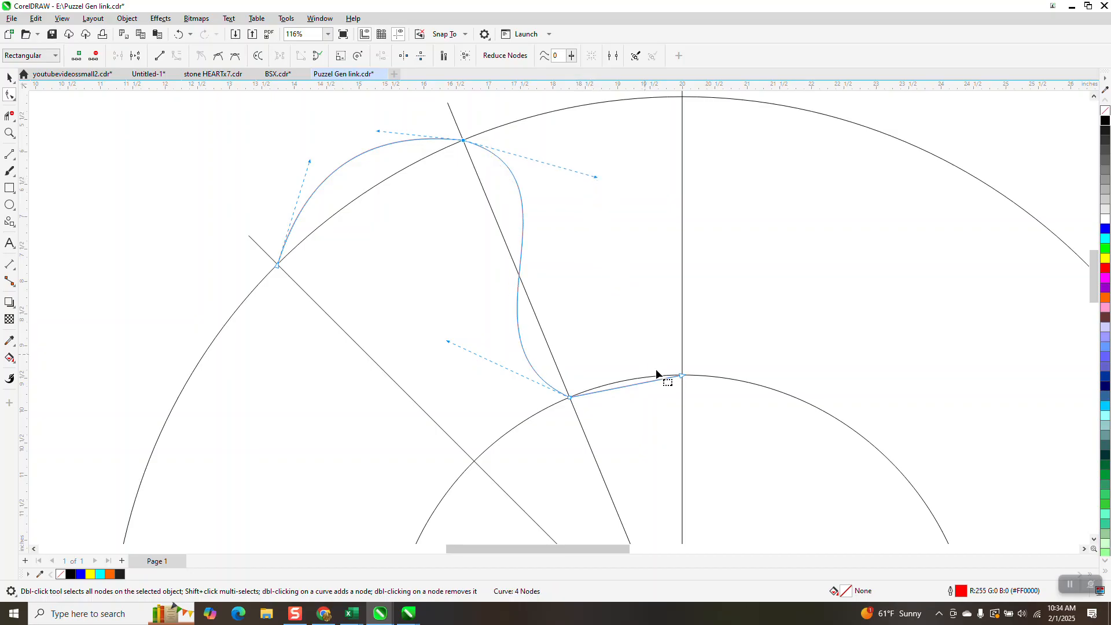
- Bend the red path's last segment, ending at the inner circle's topmost point, into an arc dipping inside the inner circle
click(681, 376)
drag(645, 383, 597, 396)
scroll(247, 312, down, 7)
scroll(358, 302, down, 2)
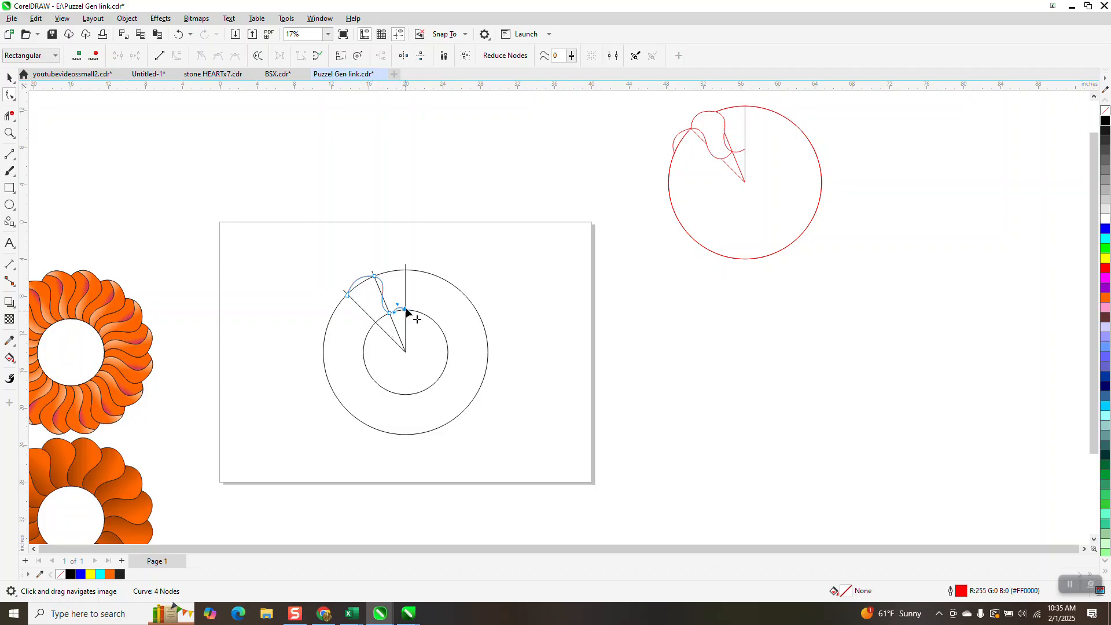
click(9, 133)
drag(308, 259, 550, 370)
click(6, 99)
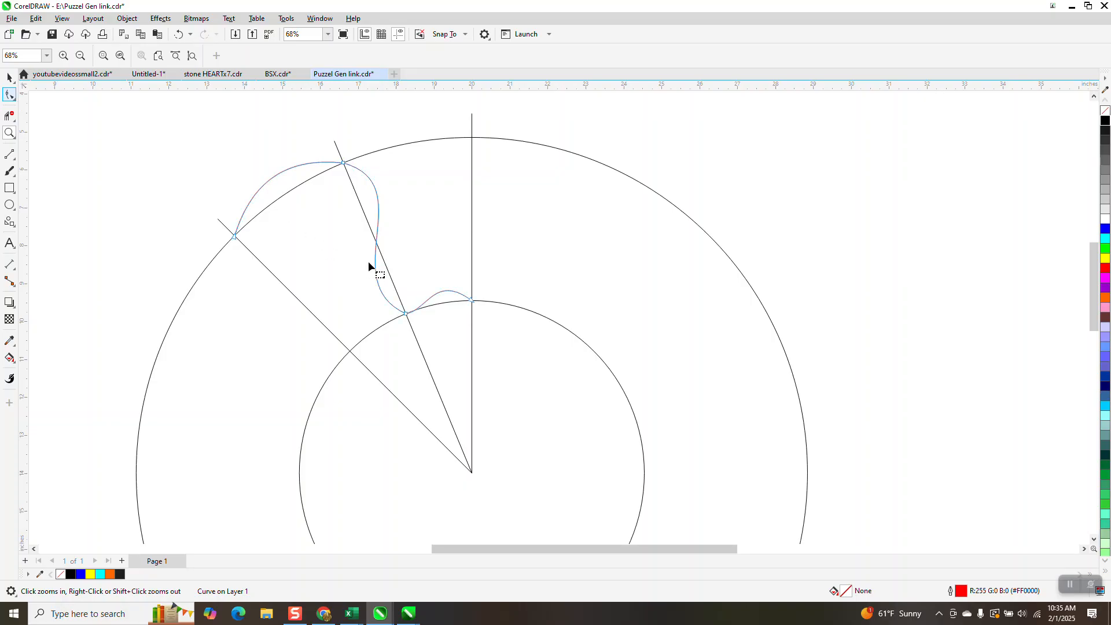
click(472, 301)
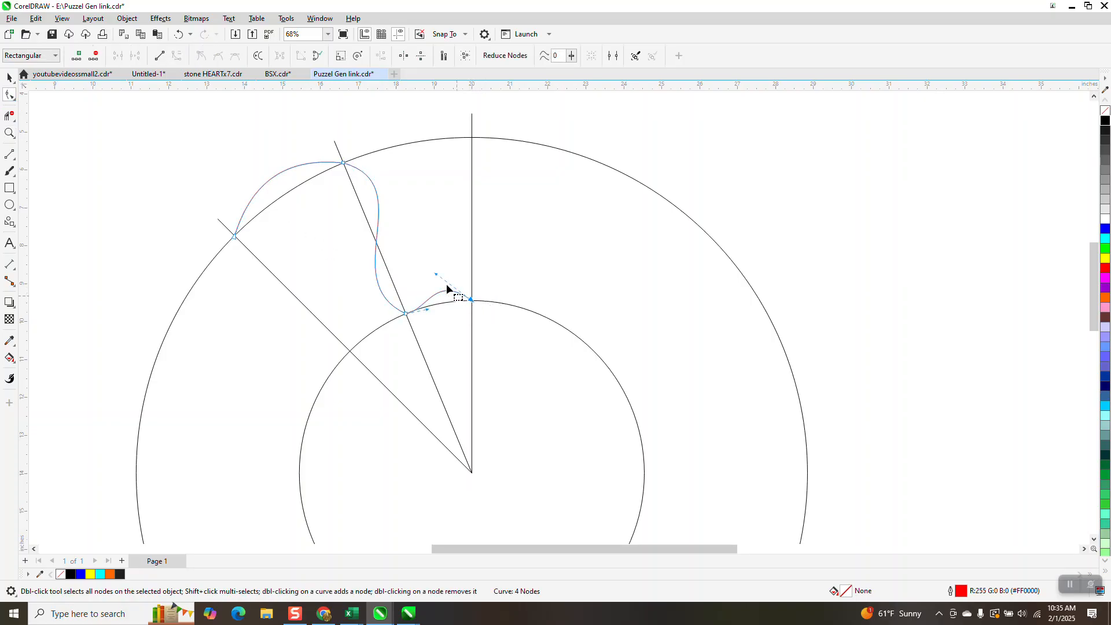
mouse_move(431, 316)
mouse_down()
mouse_move(438, 325)
mouse_move(428, 316)
mouse_up()
click(9, 132)
drag(345, 259, 537, 371)
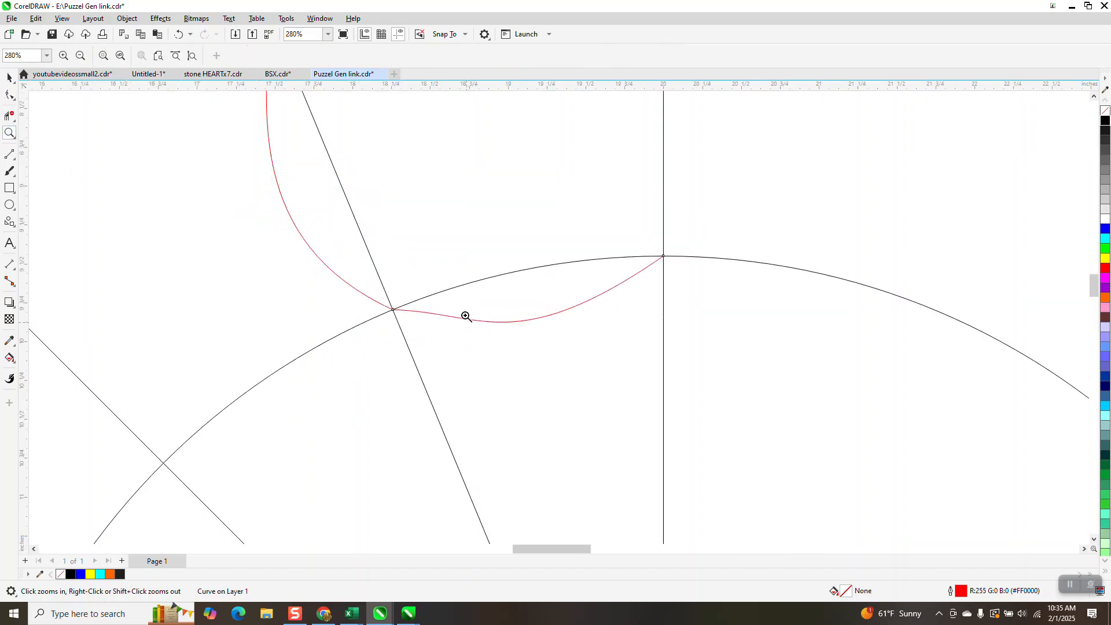
- Refine the curve handle where the red path meets the inner circle at the middle radial, smoothing the start of the last segment
click(9, 96)
click(434, 317)
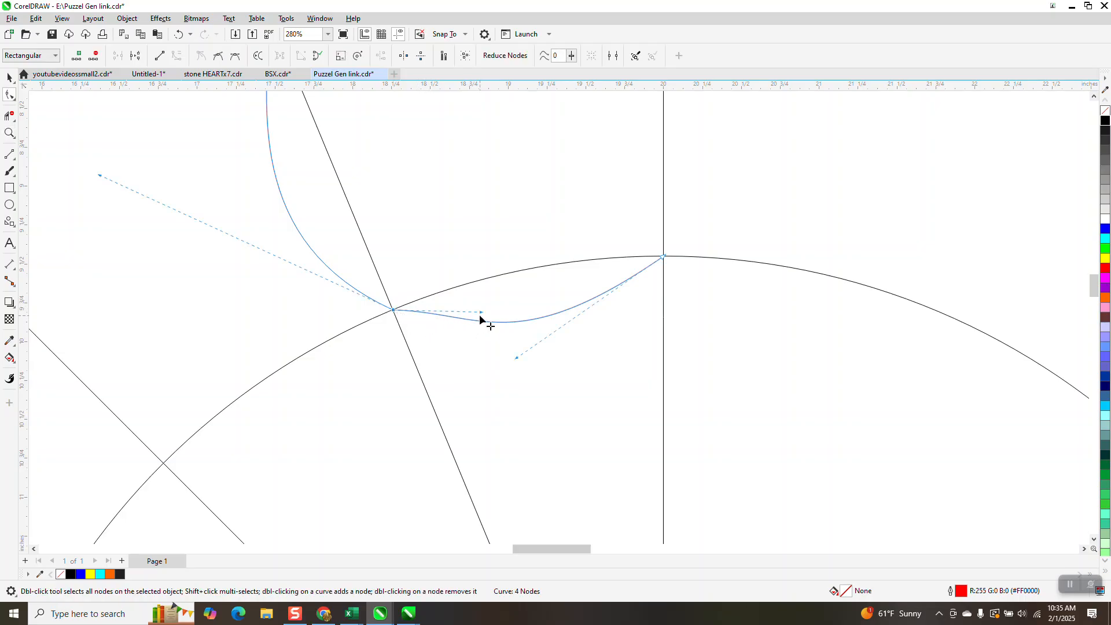
drag(480, 317, 498, 339)
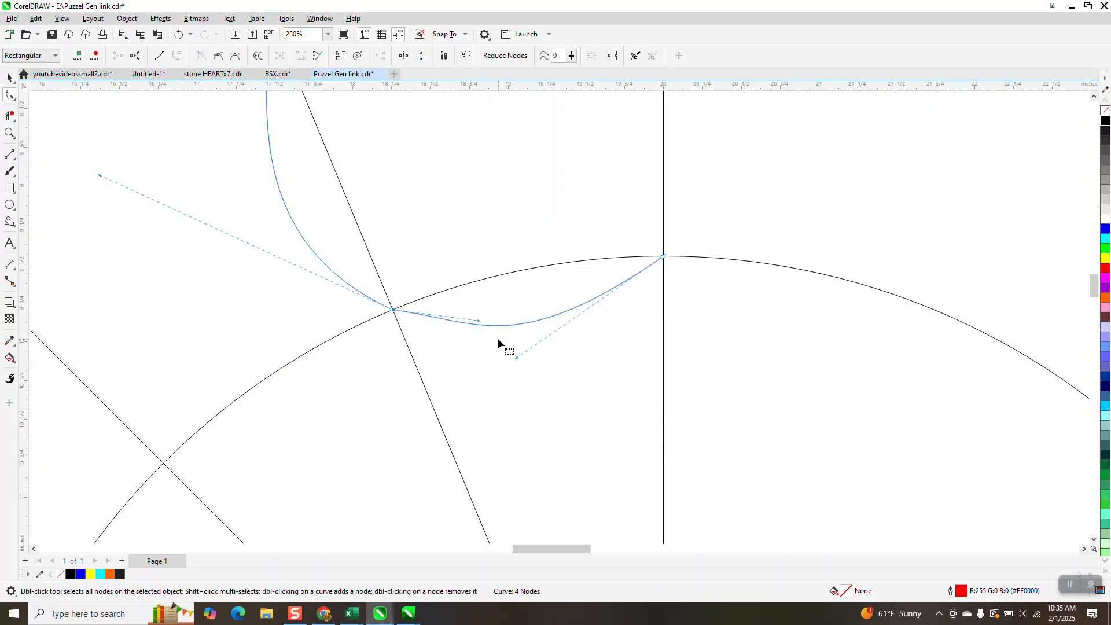
click(477, 321)
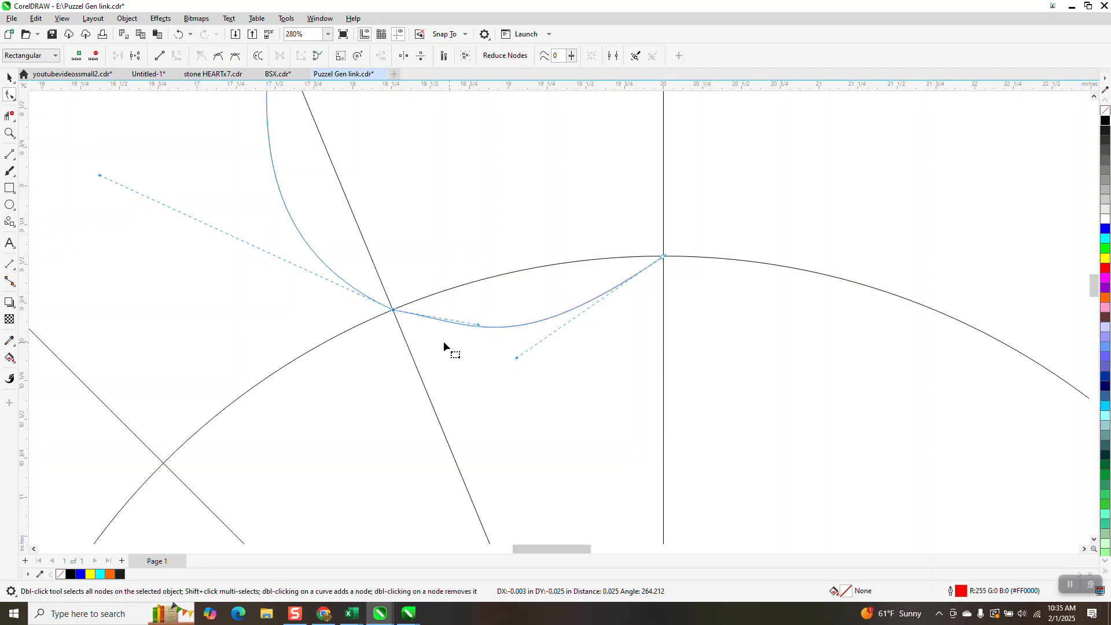
scroll(440, 336, down, 2)
scroll(432, 331, down, 4)
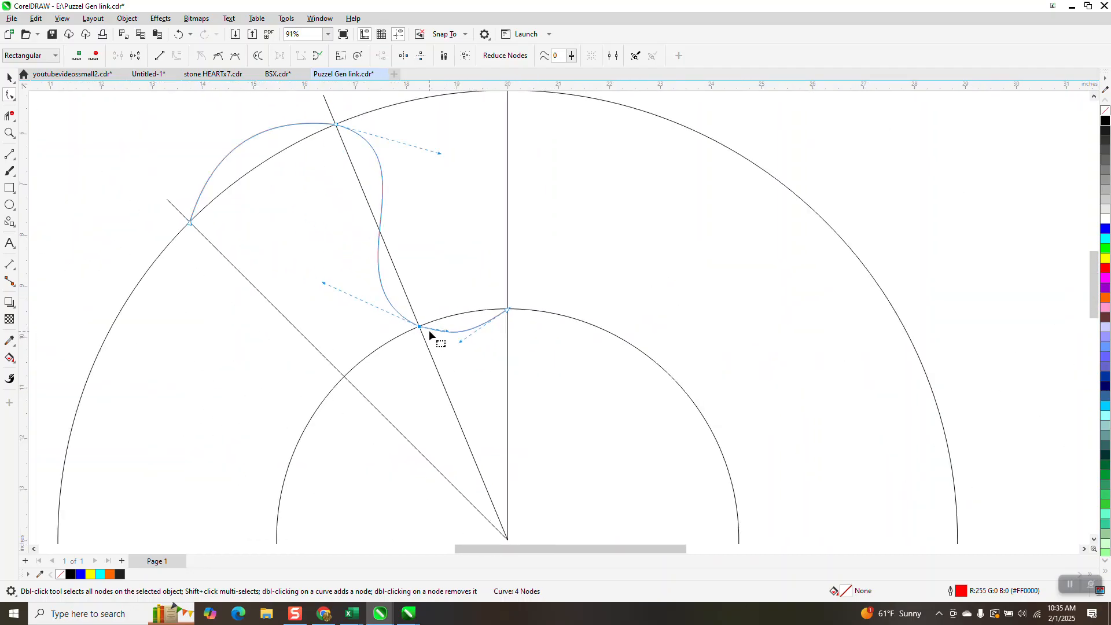
click(9, 77)
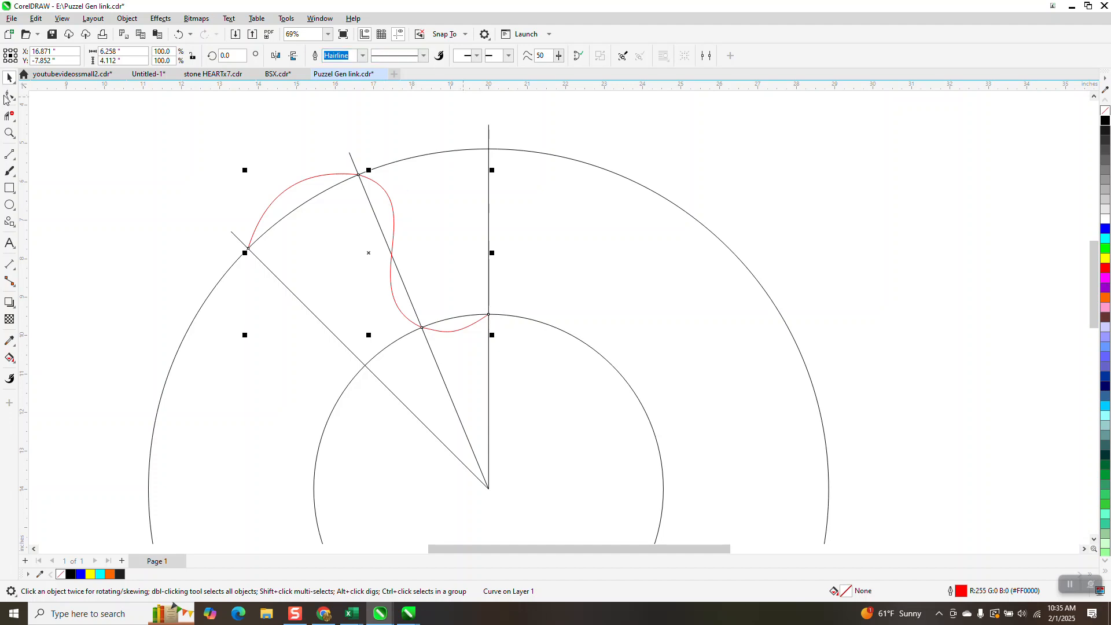
click(10, 133)
drag(329, 160, 428, 199)
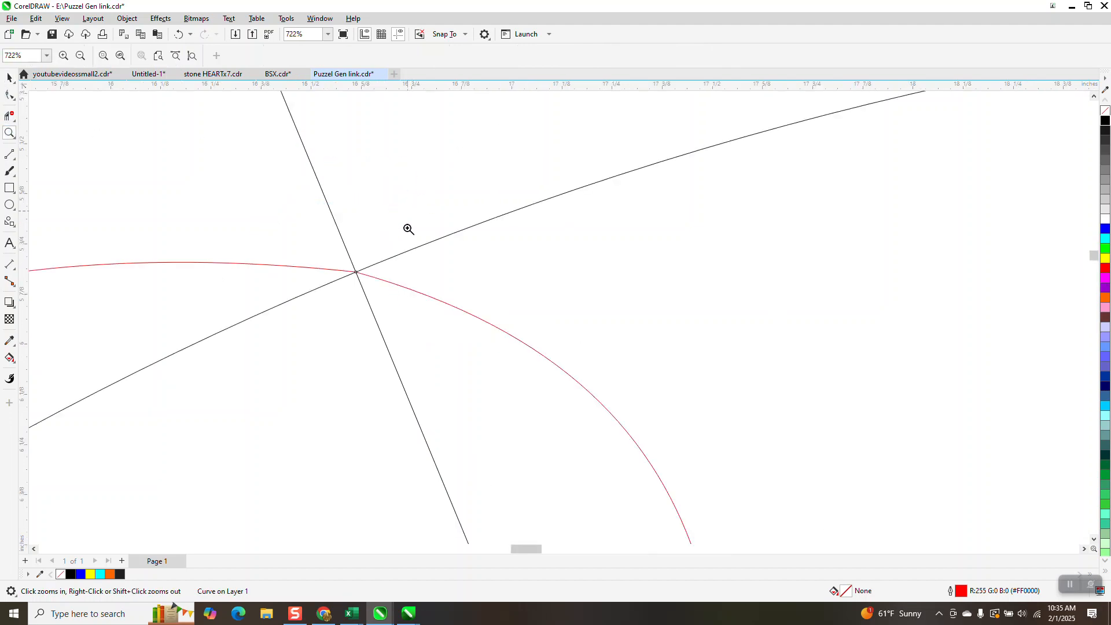
scroll(357, 232, down, 6)
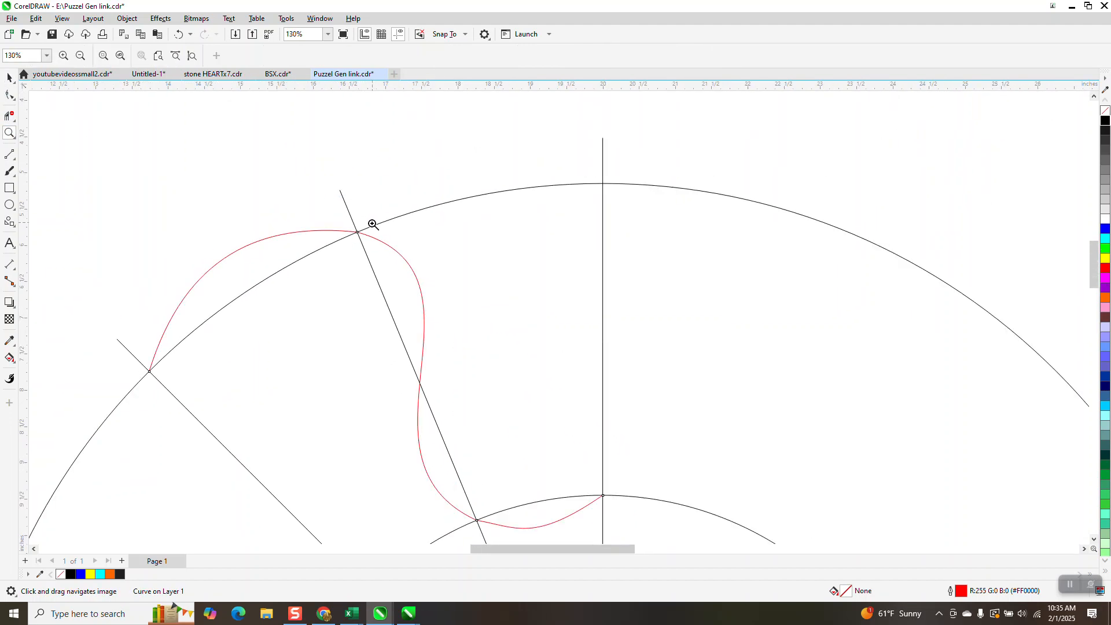
scroll(435, 437, up, 8)
scroll(454, 399, down, 3)
scroll(449, 311, down, 6)
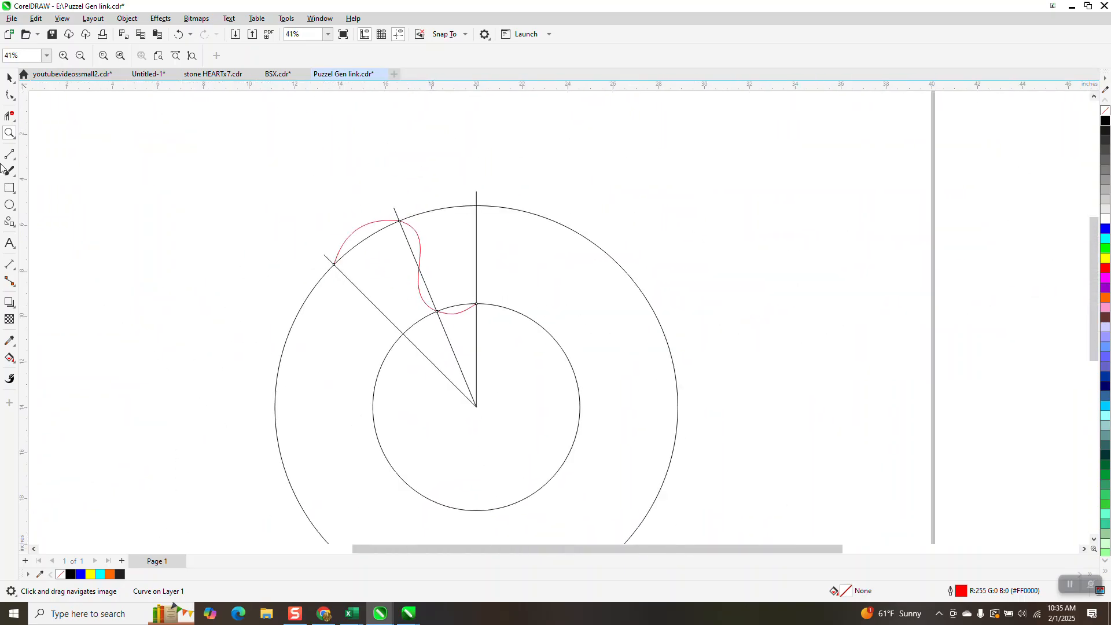
- Set the red path's rotation centre at the circles' centre and create a duplicate of it rotated by 22.5 degrees
click(9, 79)
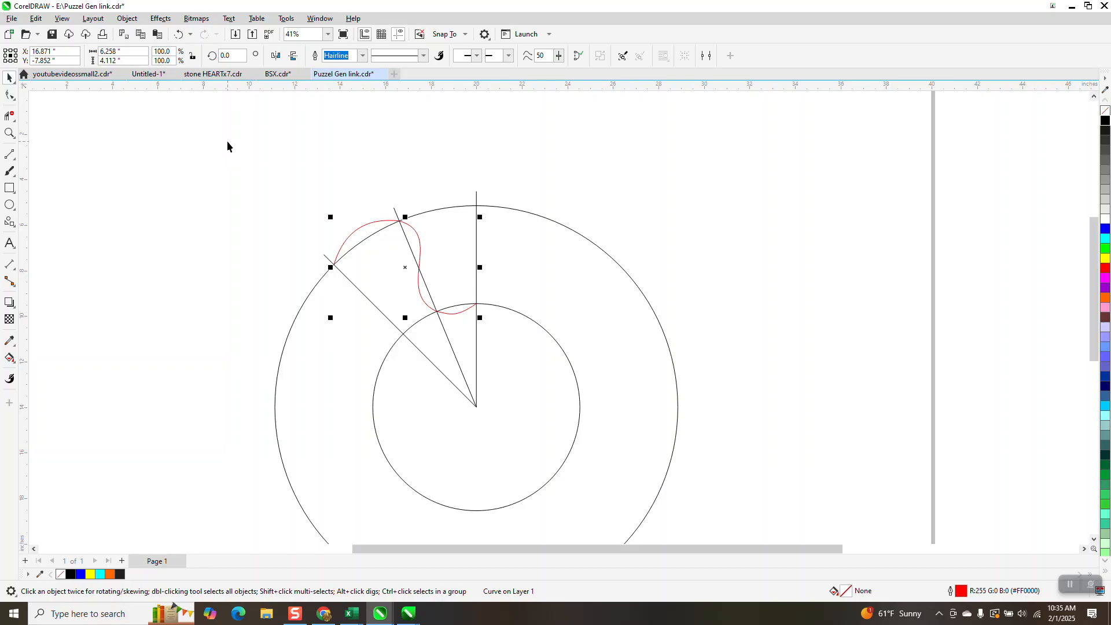
click(406, 267)
drag(405, 268, 476, 404)
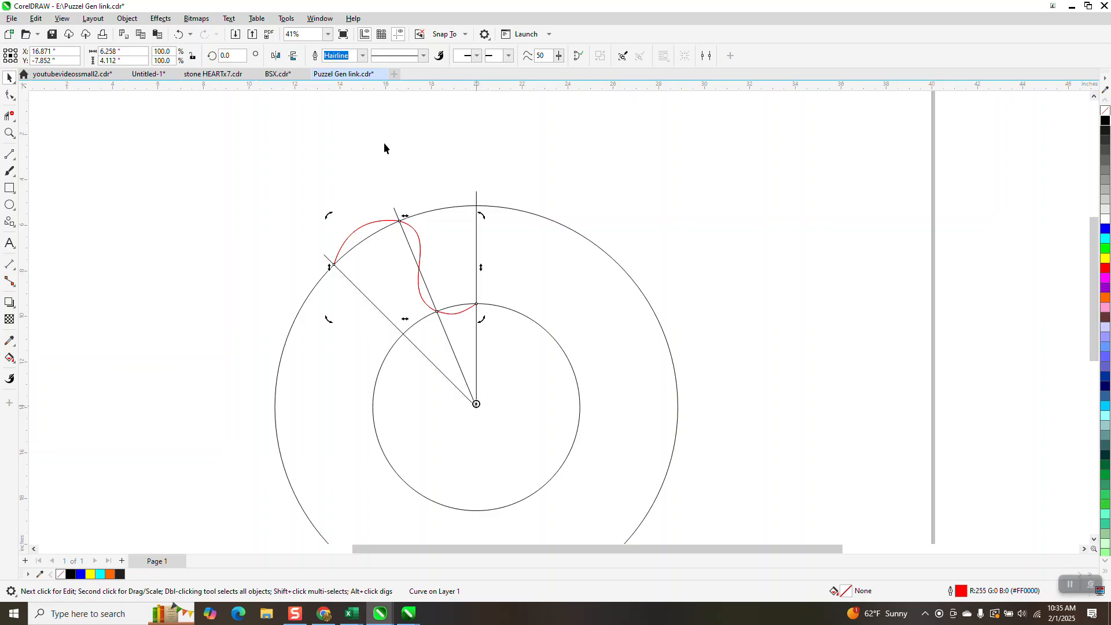
drag(238, 55, 213, 55)
text(22.5)
key(Return)
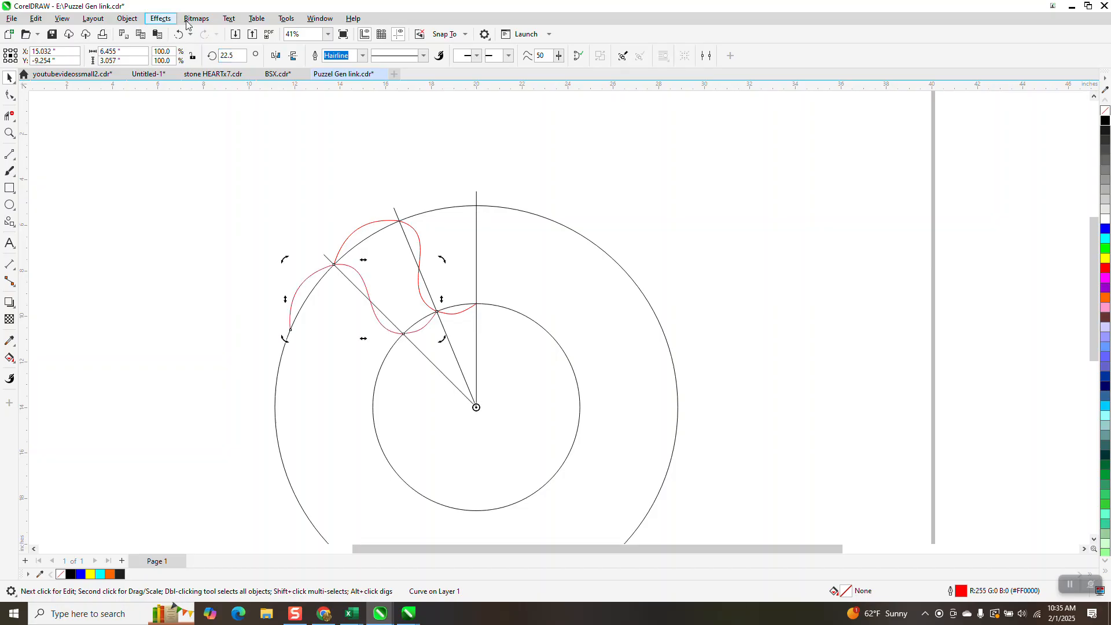
- Delete the circle arcs and radial line segments that cross the area enclosed between the two red paths
click(9, 133)
drag(243, 188, 493, 405)
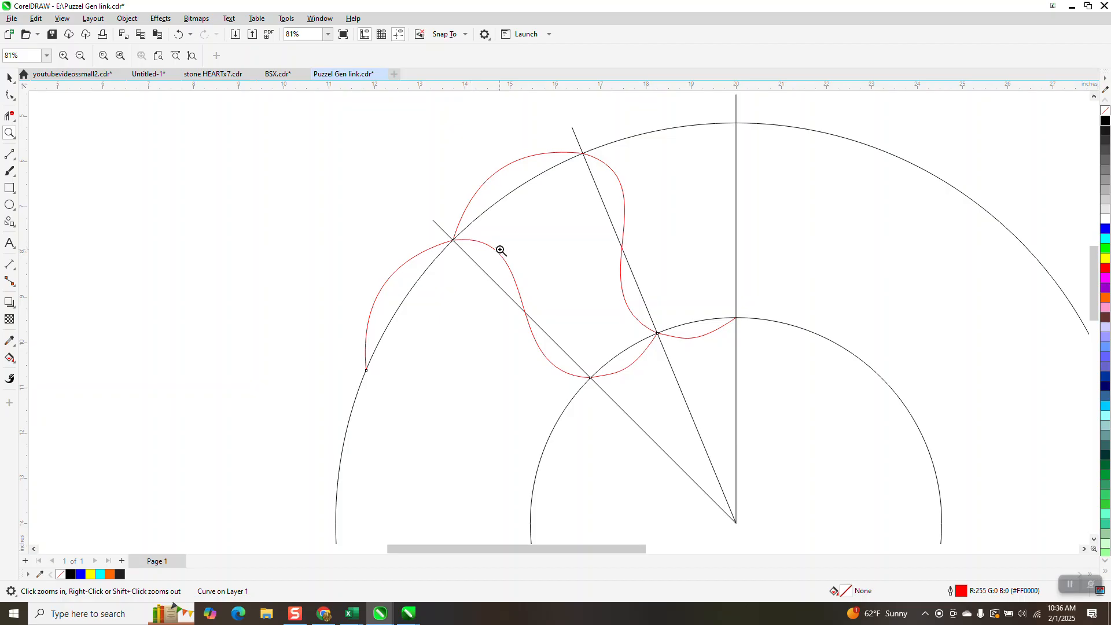
click(9, 115)
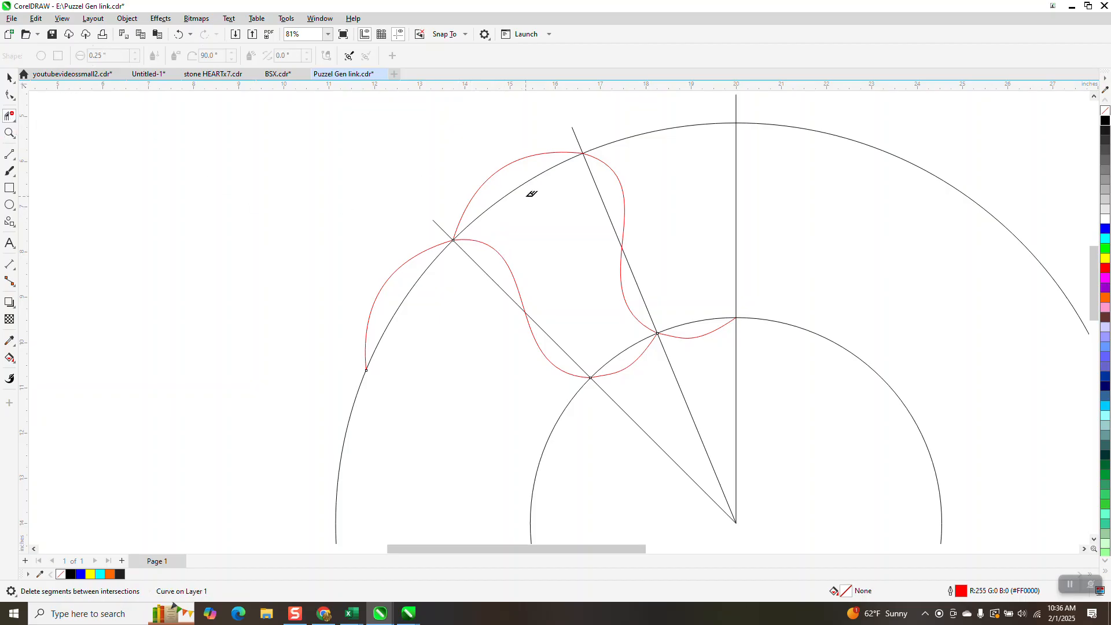
click(523, 173)
click(599, 193)
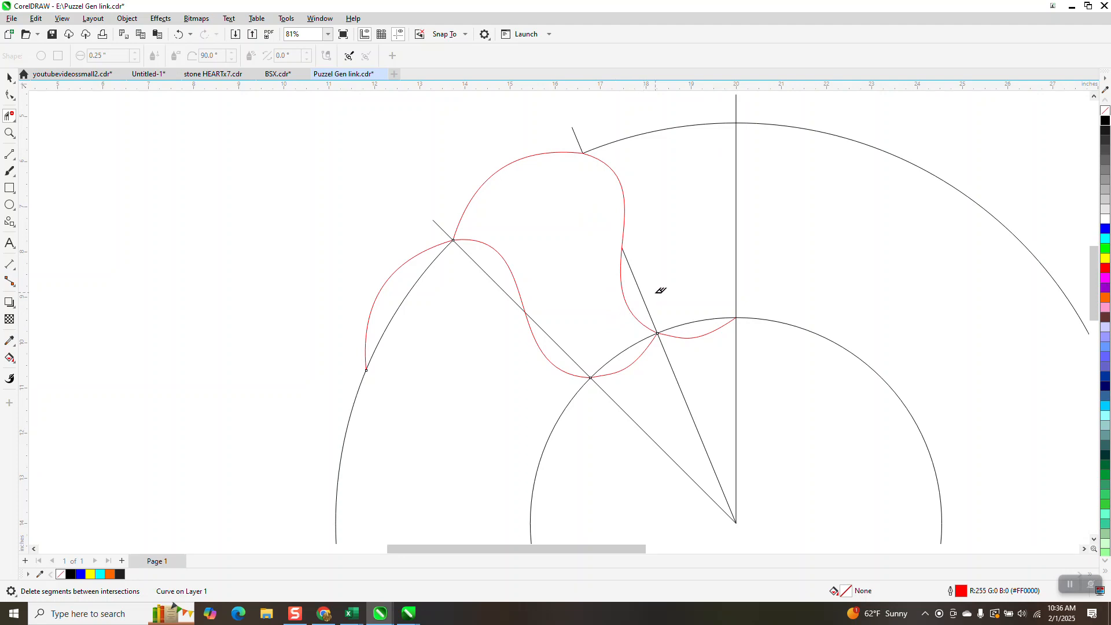
click(624, 343)
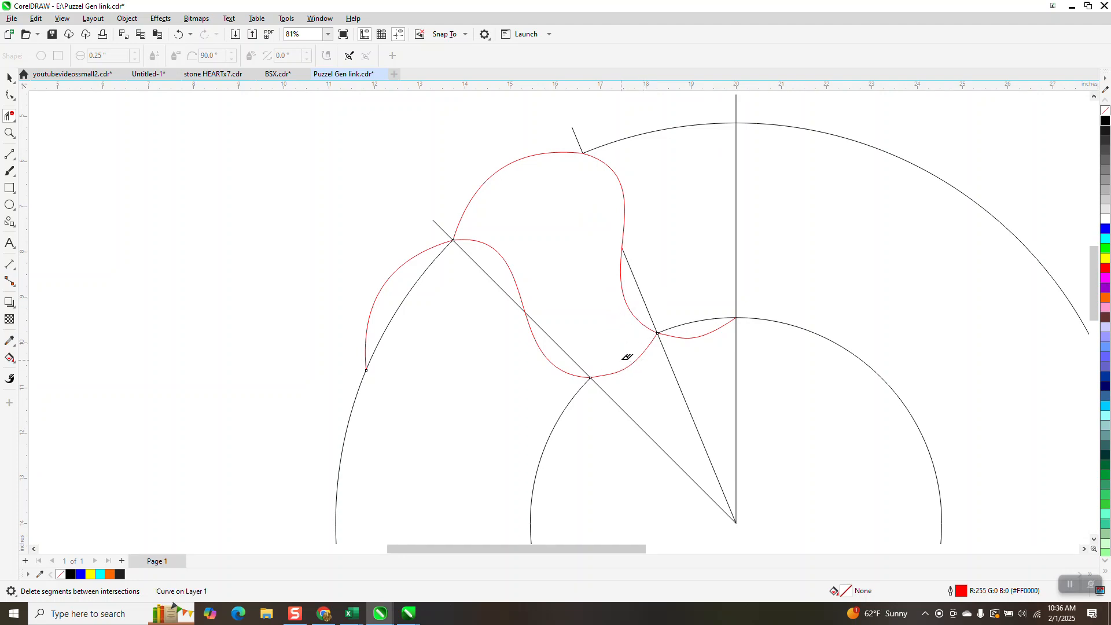
click(558, 345)
scroll(503, 249, down, 3)
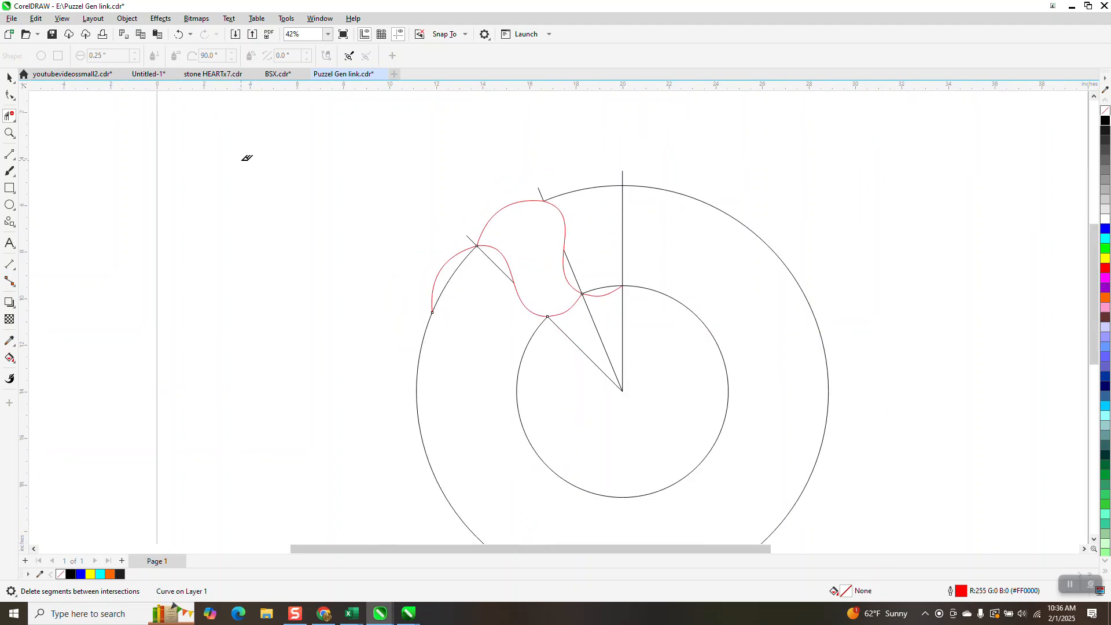
- Create a cyan piece with a 0.5 pt black outline from the enclosed area between the red paths using Smart Fill
click(10, 77)
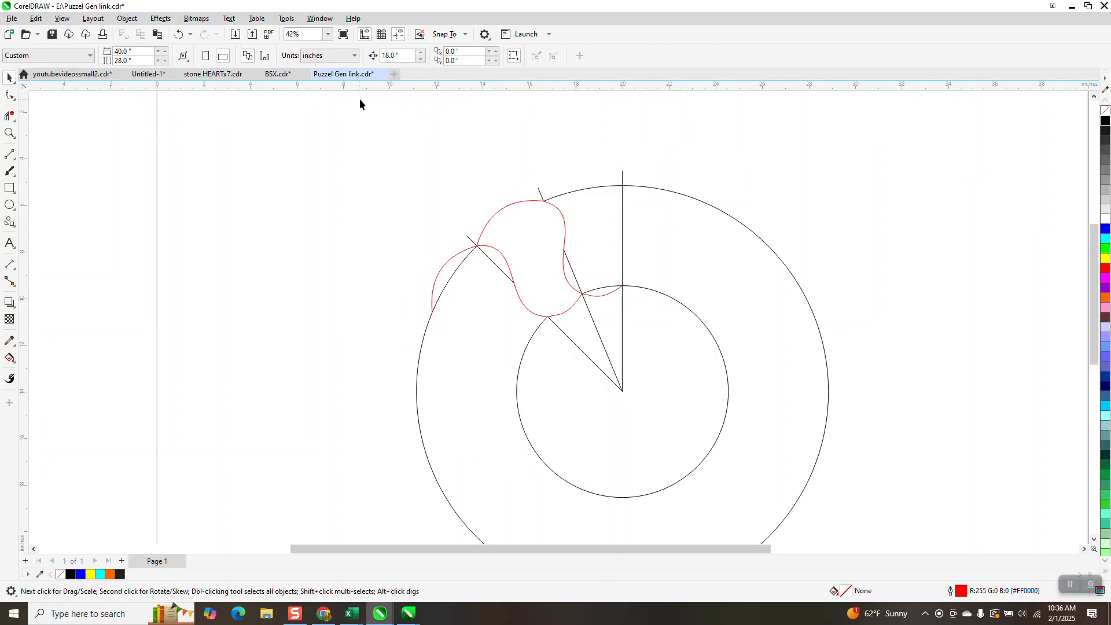
scroll(393, 96, down, 3)
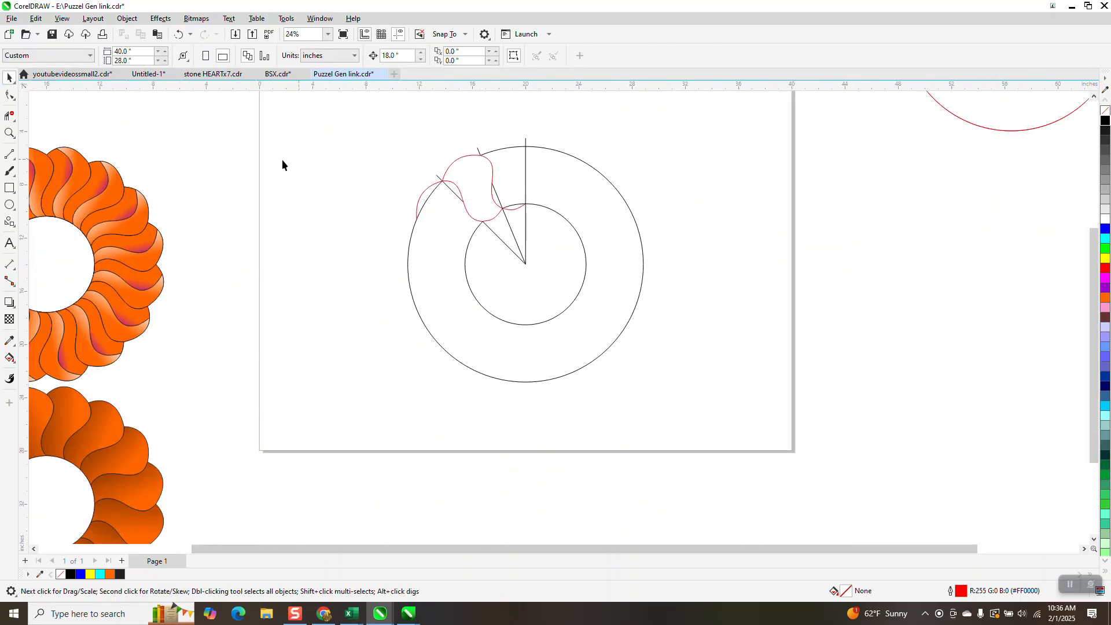
click(6, 362)
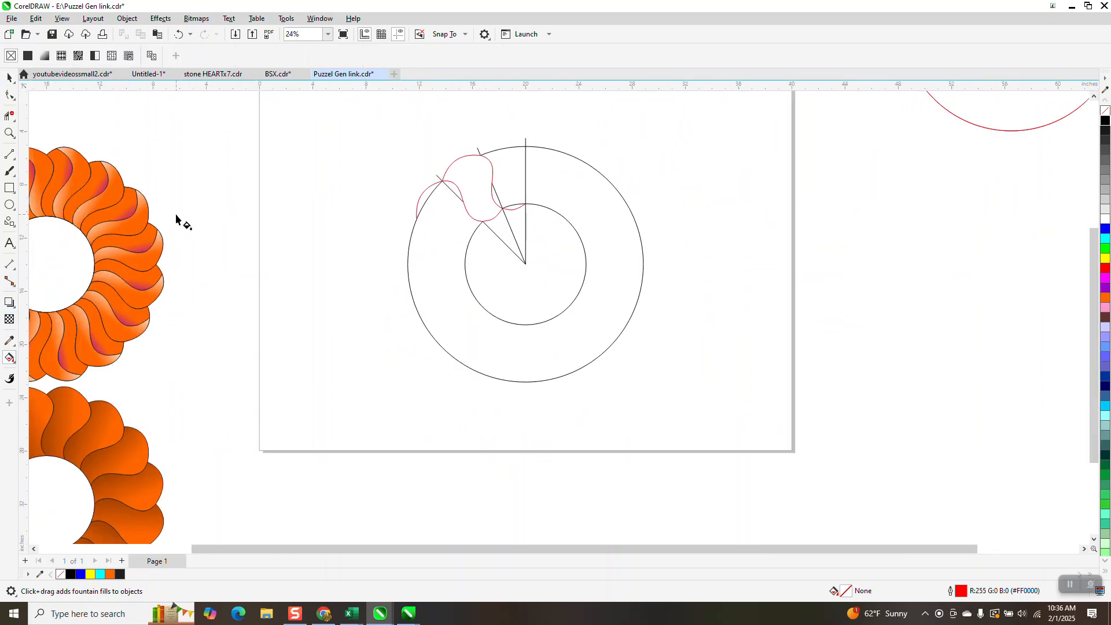
click(15, 364)
click(41, 388)
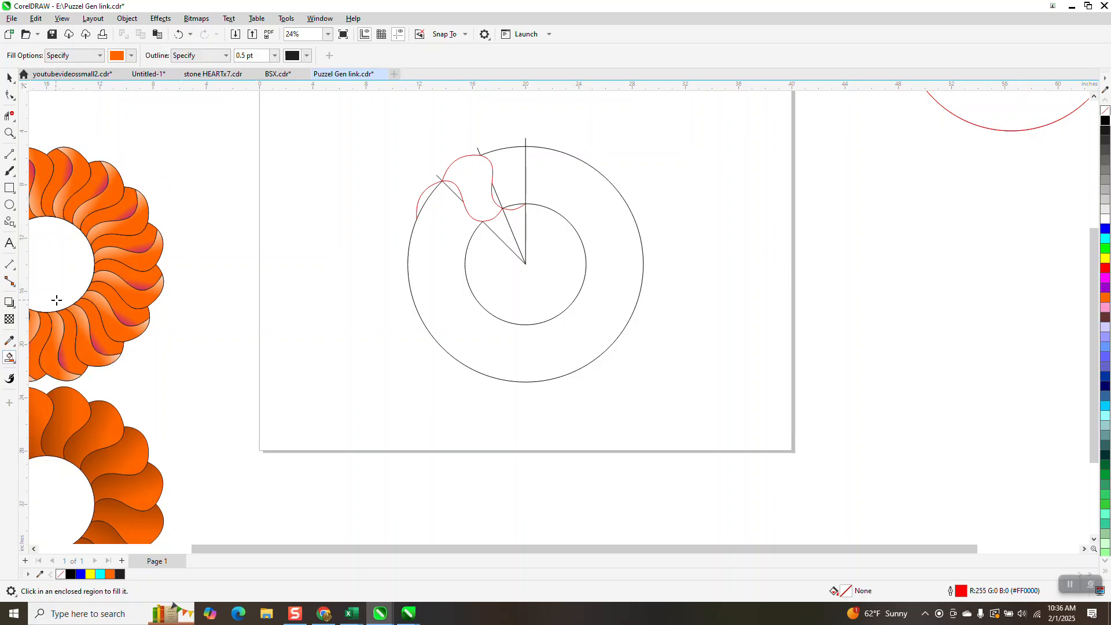
click(131, 56)
click(181, 129)
click(478, 195)
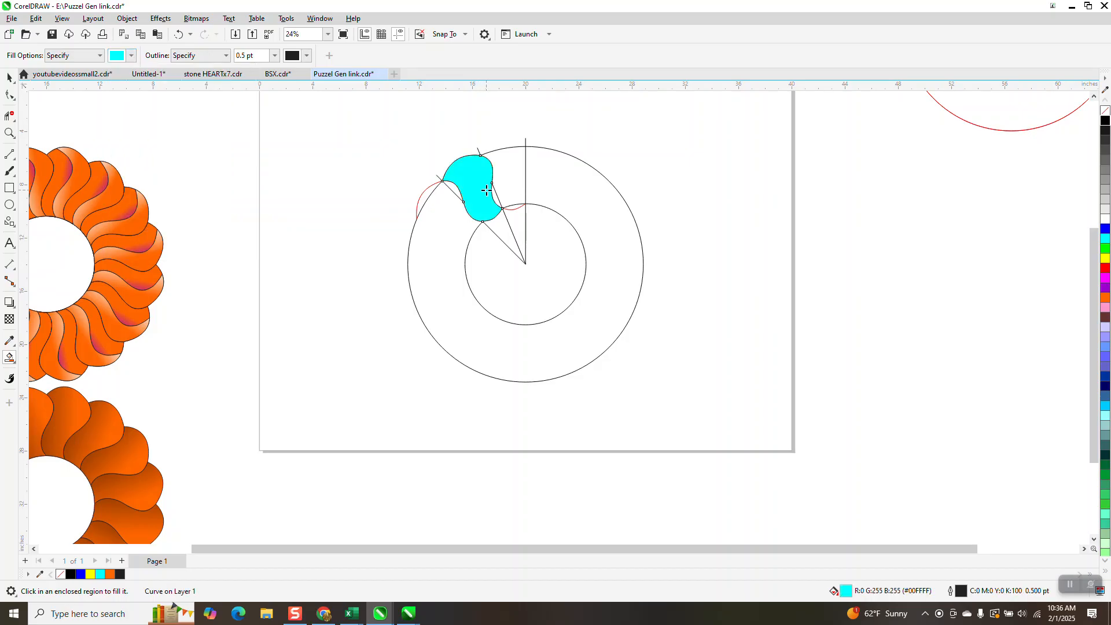
- Move the cyan piece 18 inches right and all the construction circles, lines and red paths 36 inches right off the page
key(Right)
scroll(392, 171, down, 1)
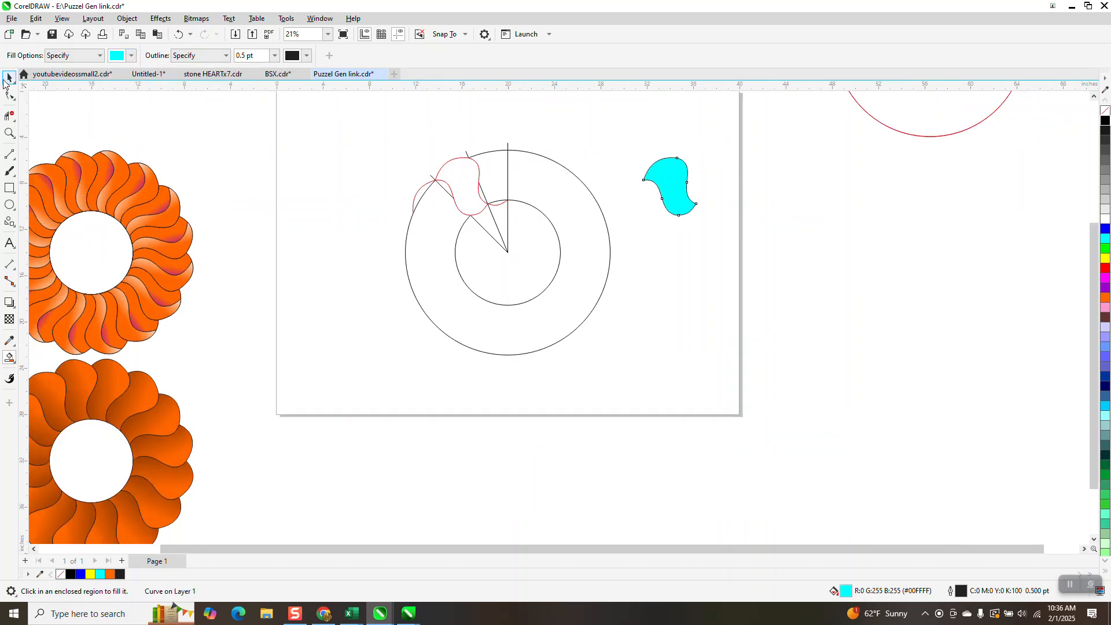
click(8, 78)
drag(359, 132, 561, 300)
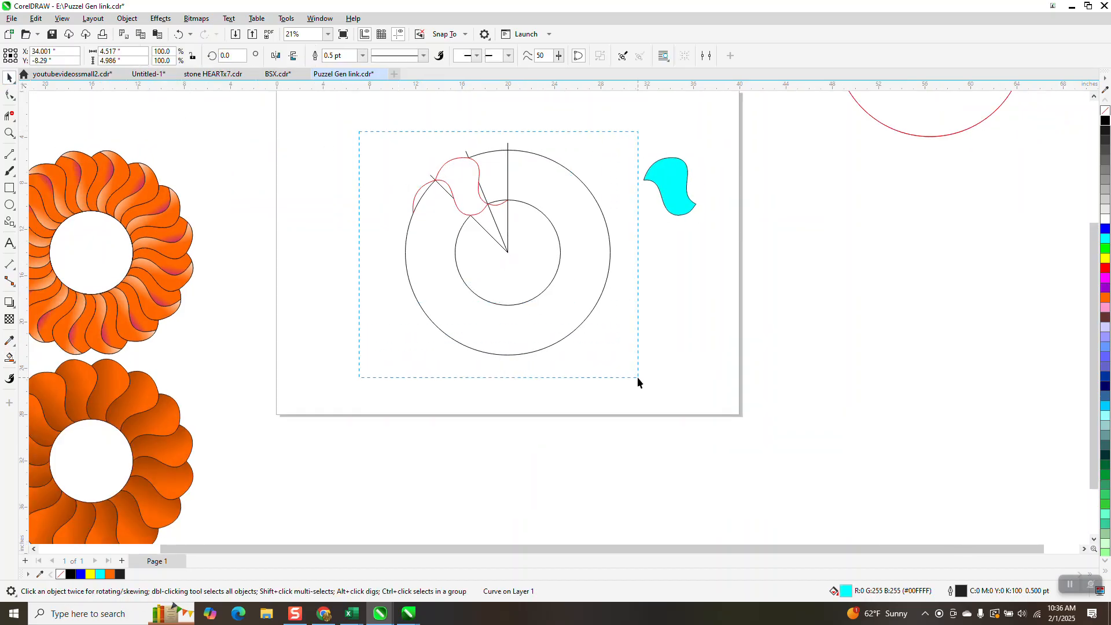
drag(637, 377, 634, 368)
key(Right)
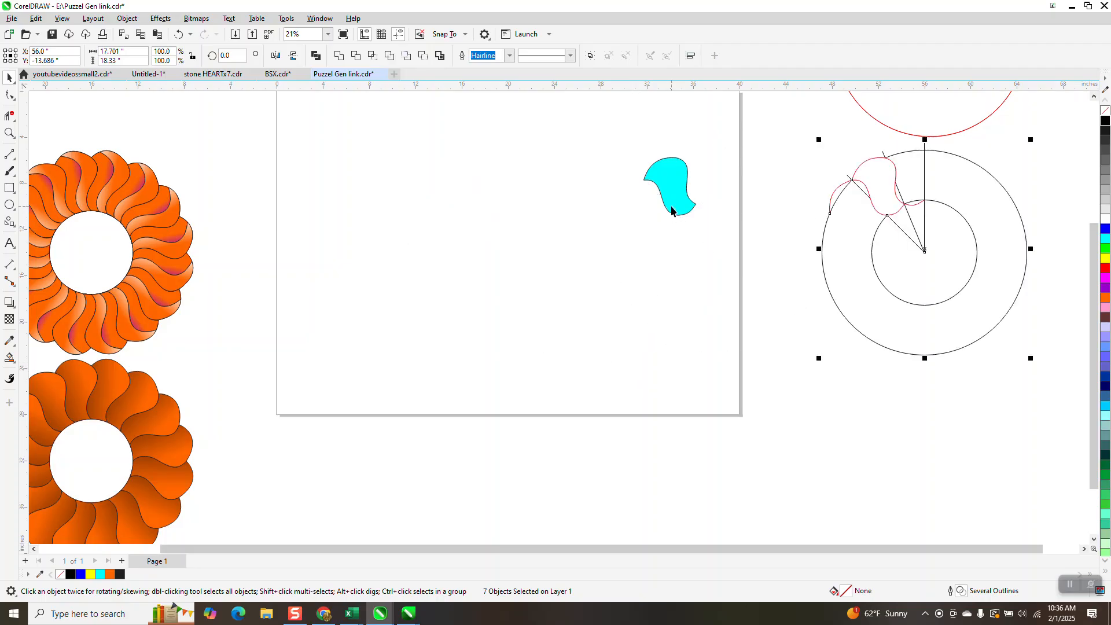
- Move the cyan piece 18 inches left to its original position and the inner circle 36 inches left to the page centre
click(671, 210)
key(Left)
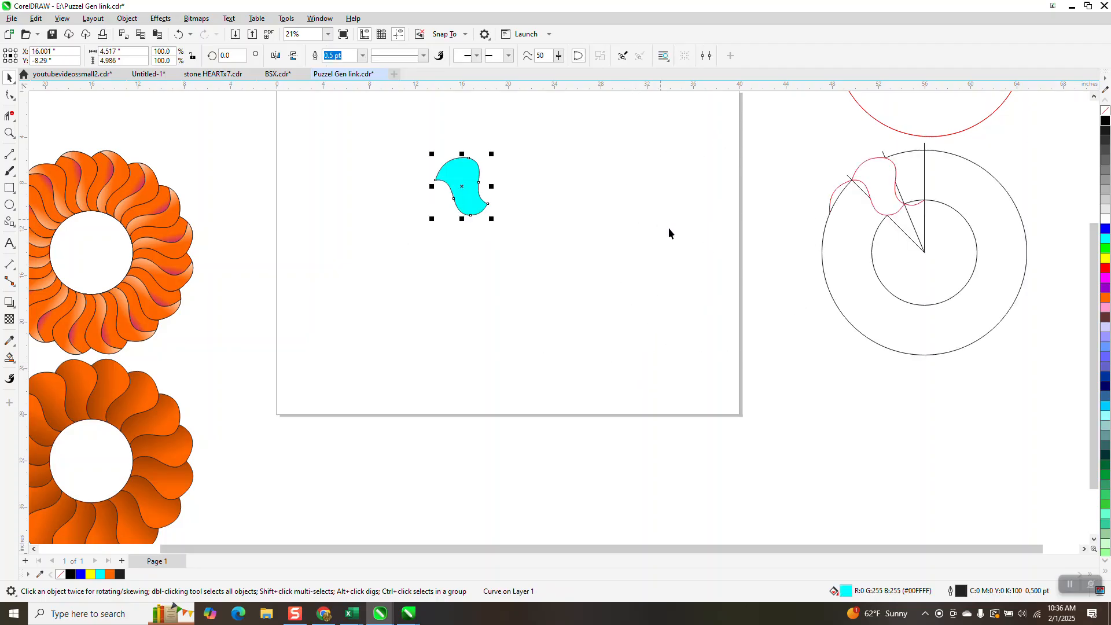
click(941, 279)
key(Left)
key(Left)
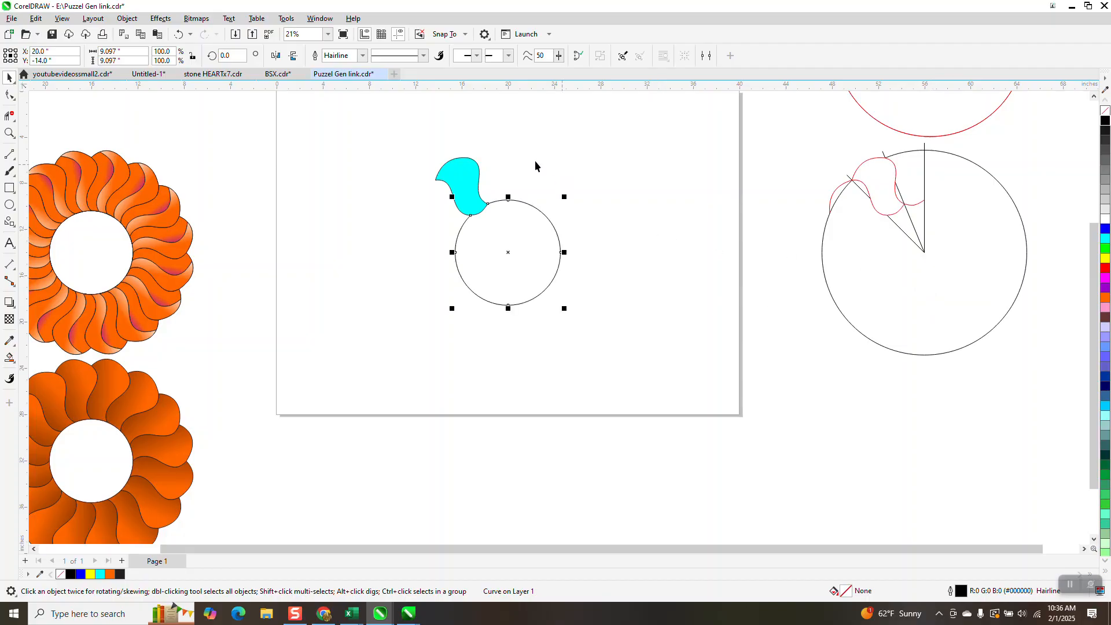
- Try a copy of the cyan piece rotated 22.5 degrees about the circle's centre and delete that copy
click(9, 133)
drag(420, 131, 708, 413)
click(10, 77)
click(377, 177)
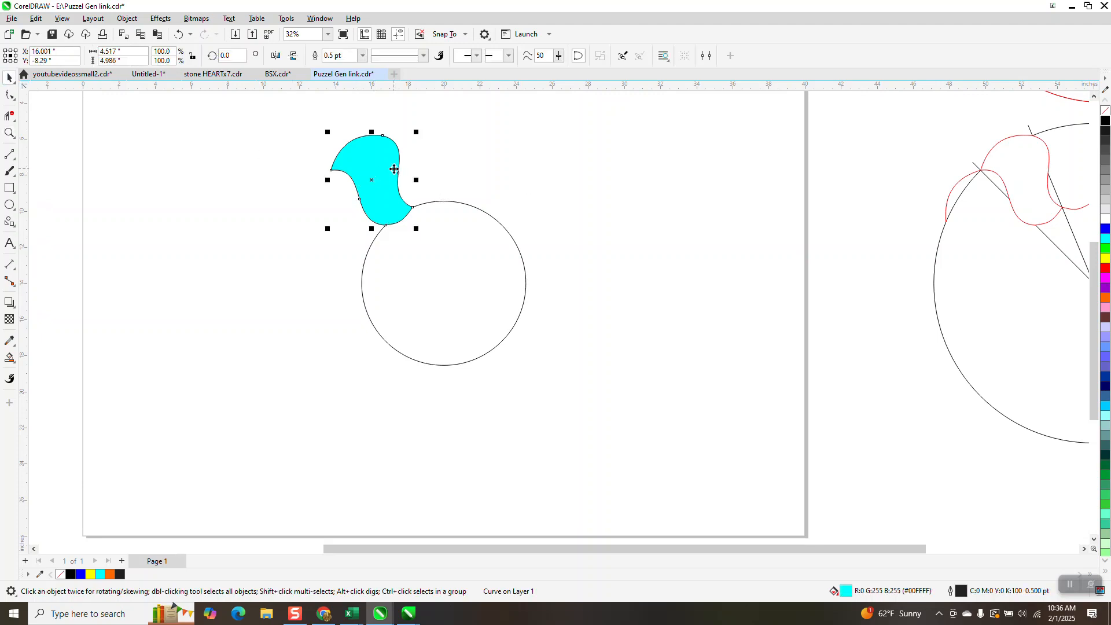
click(372, 179)
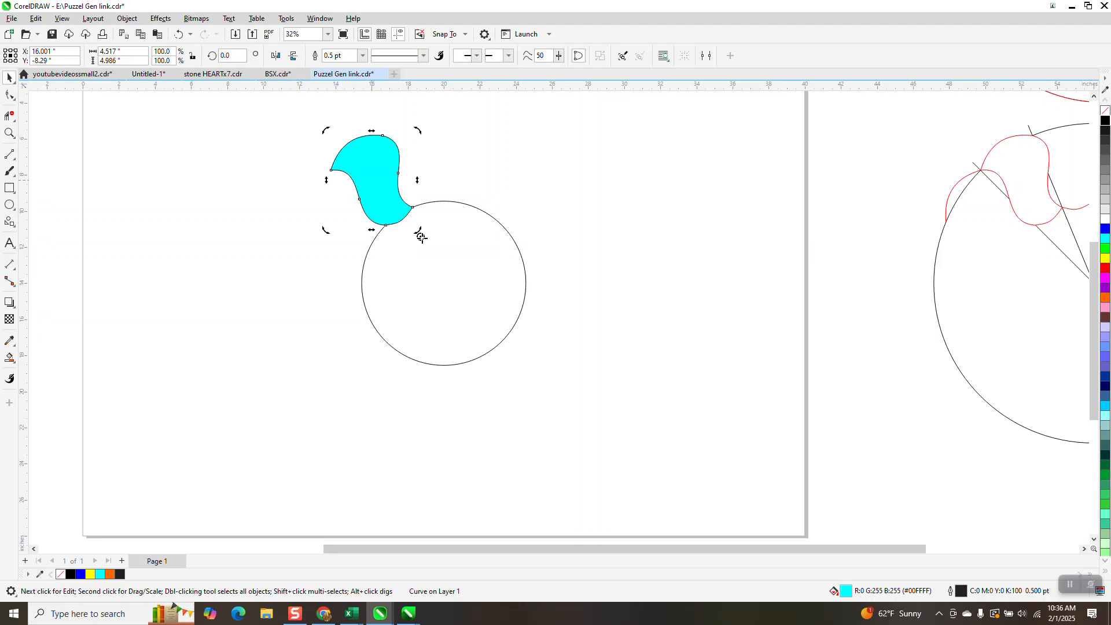
click(383, 188)
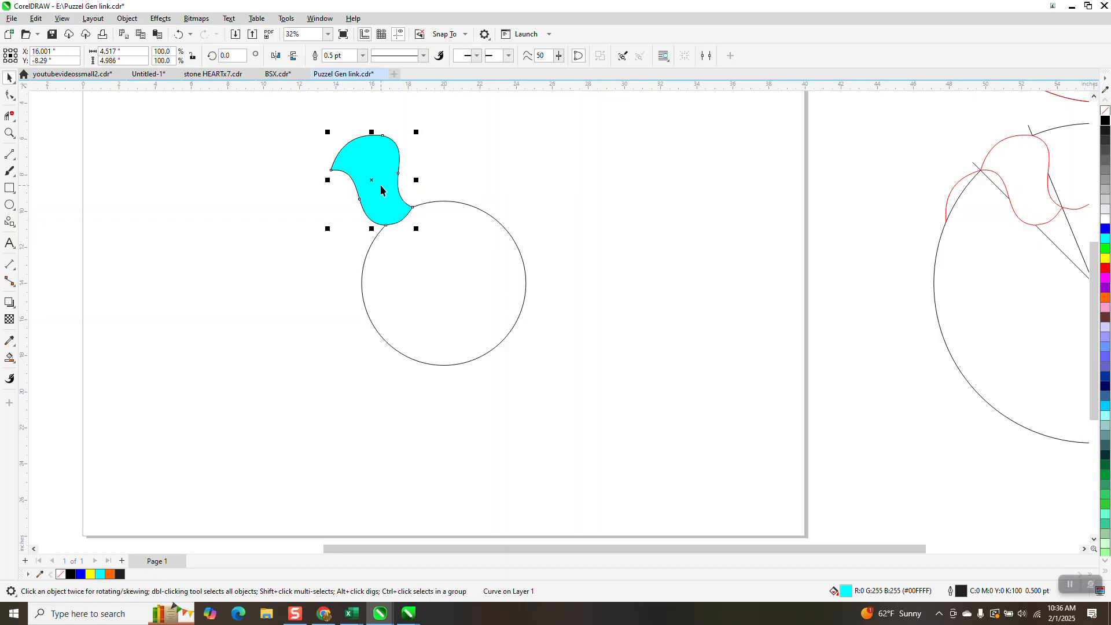
click(380, 190)
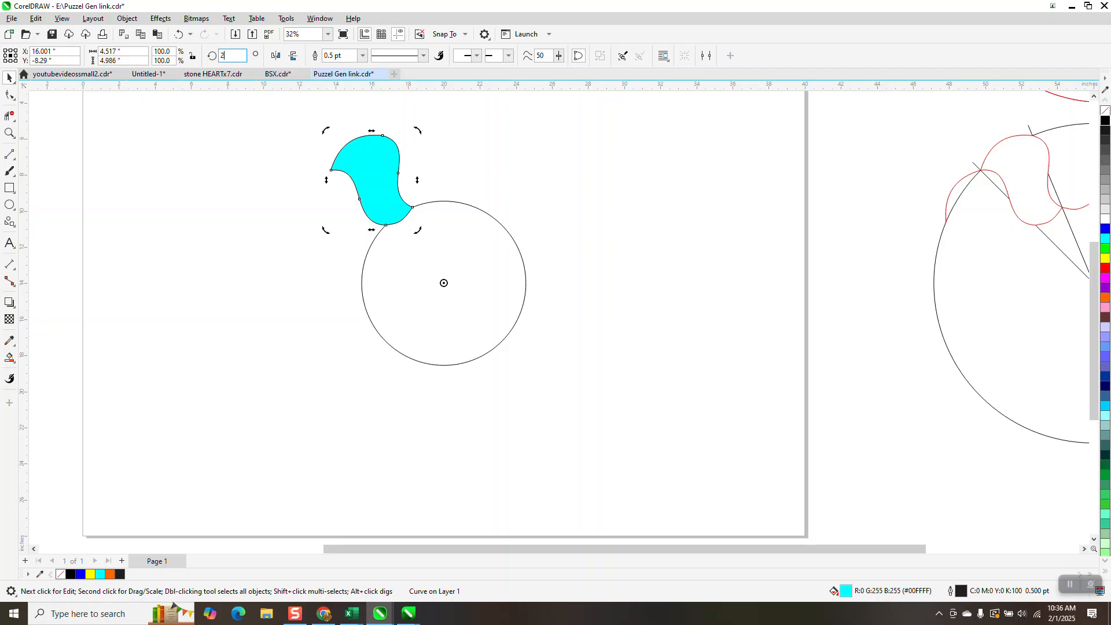
key(Return)
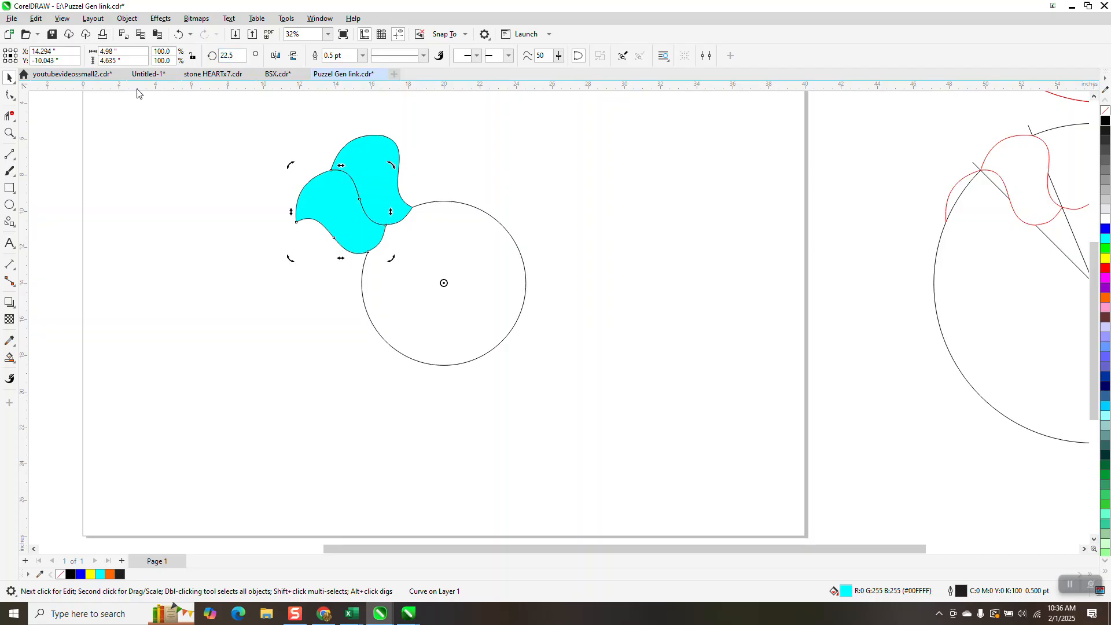
key(Delete)
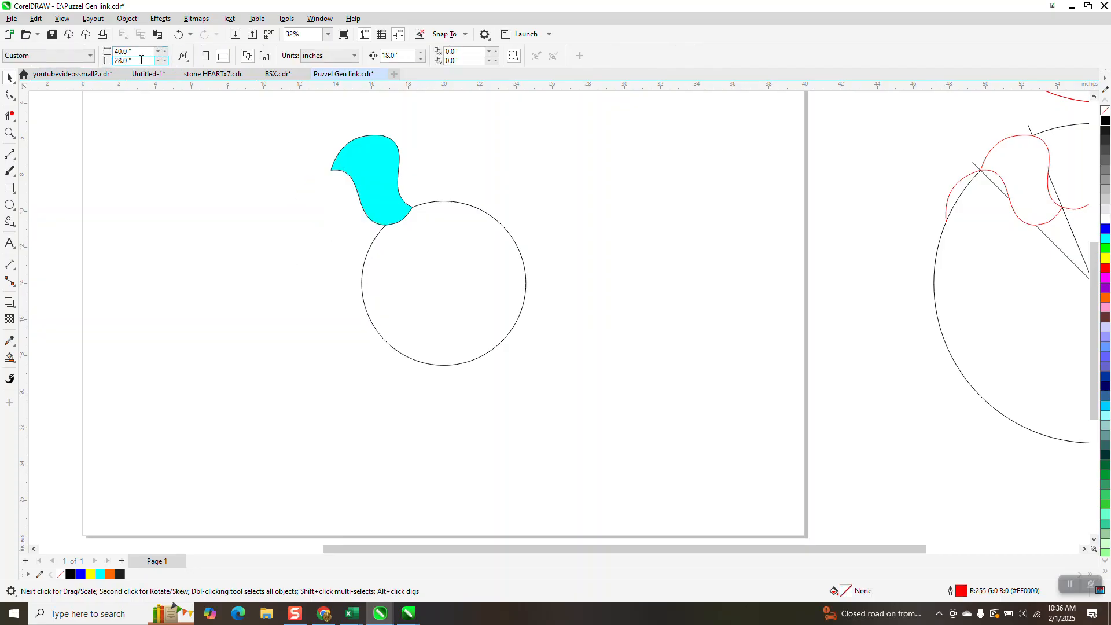
- Remove the cyan piece's fill and create a copy of it rotated 11.25 degrees about the circle's centre
click(362, 180)
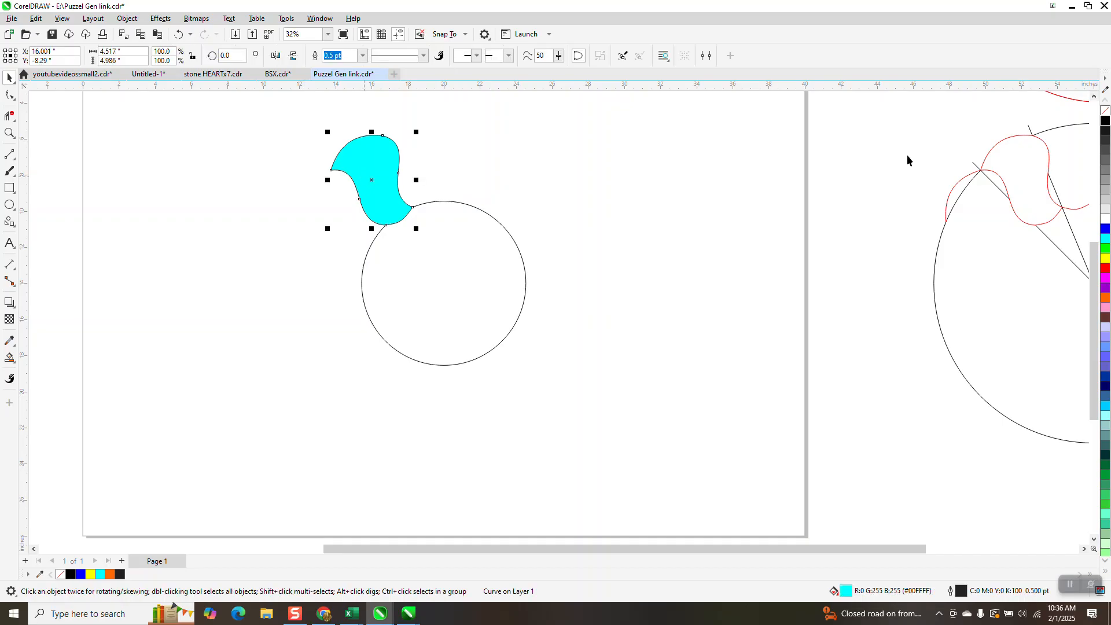
click(1105, 111)
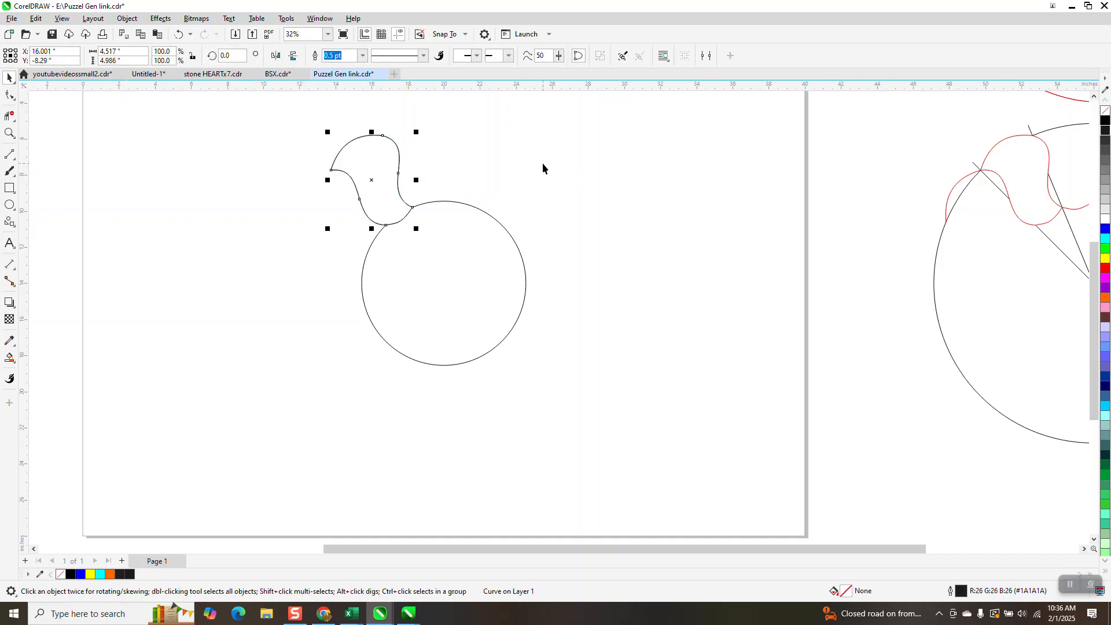
click(372, 181)
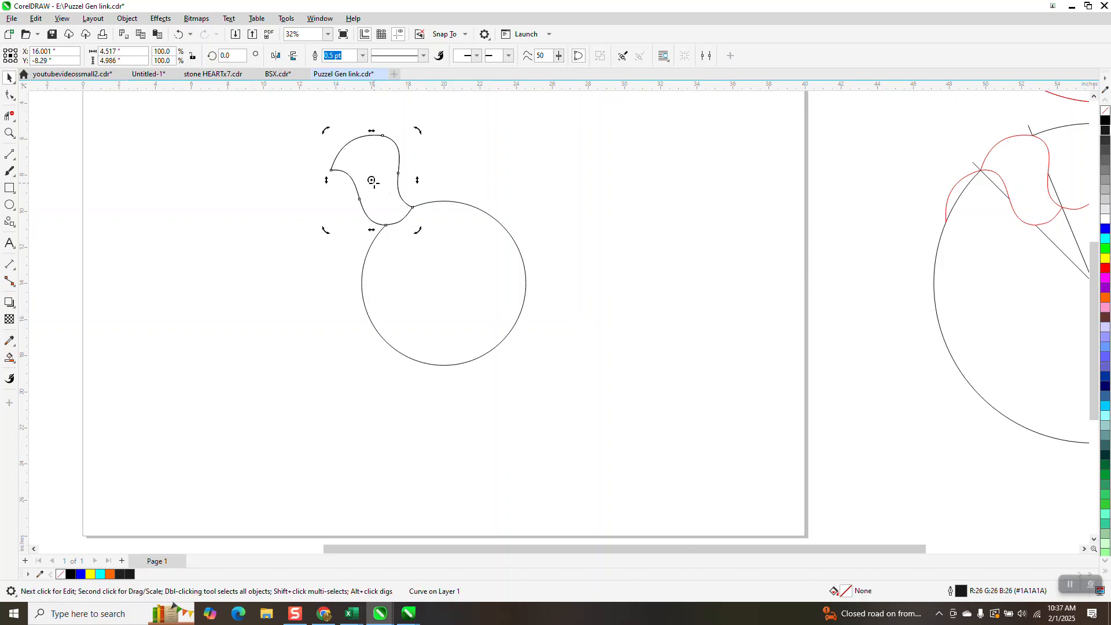
drag(447, 291, 444, 290)
text(11.25)
key(Return)
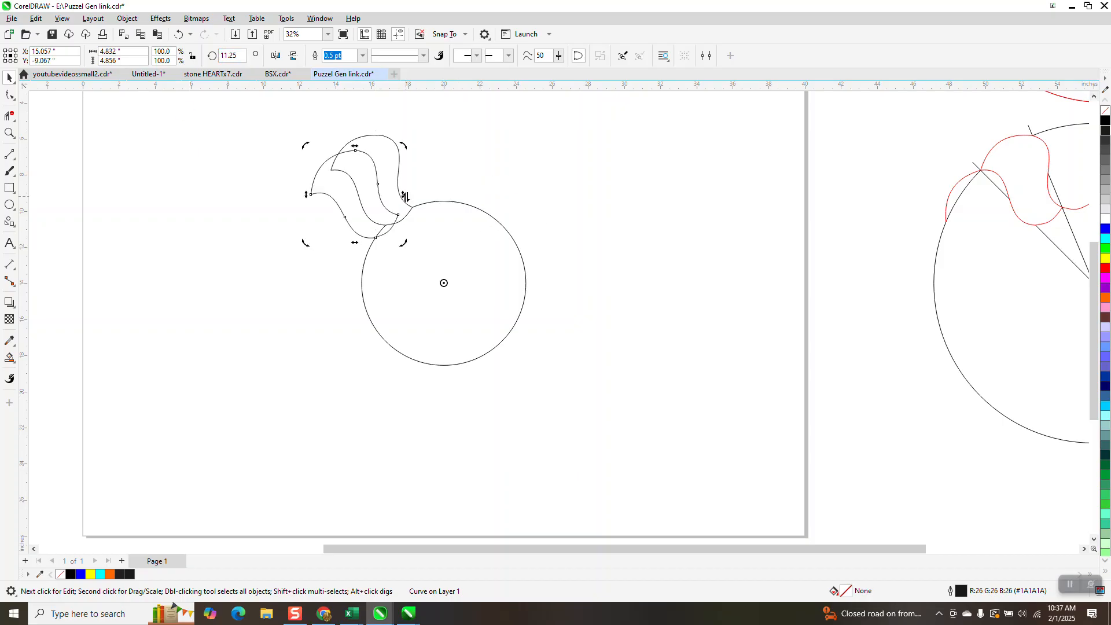
- Create cyan pieces from the overlap of the two outlines and the remaining part of the original piece using Smart Fill
click(10, 133)
drag(283, 129, 530, 354)
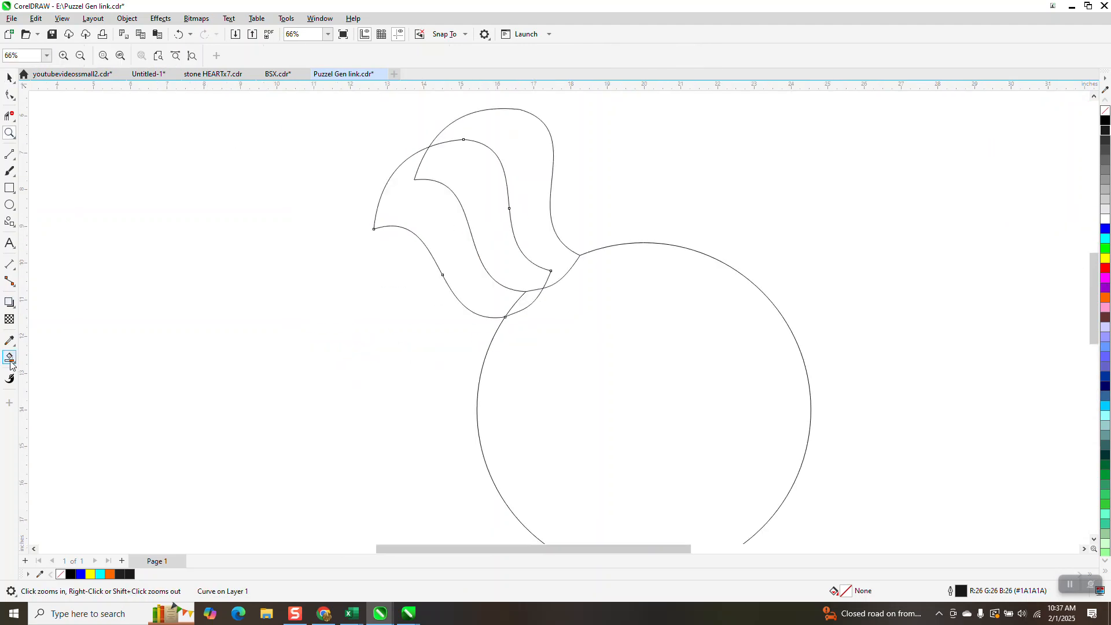
click(10, 358)
click(486, 188)
click(528, 172)
- Select both S-shaped outlines with their two cyan pieces and remove all their outlines
scroll(386, 205, down, 1)
click(17, 85)
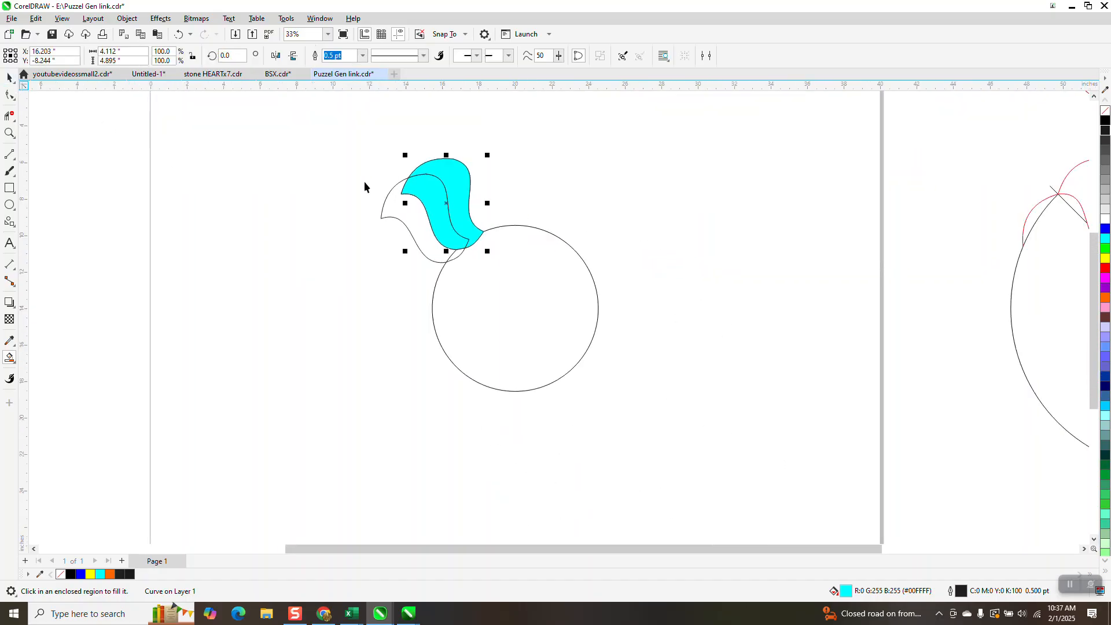
drag(567, 279, 570, 279)
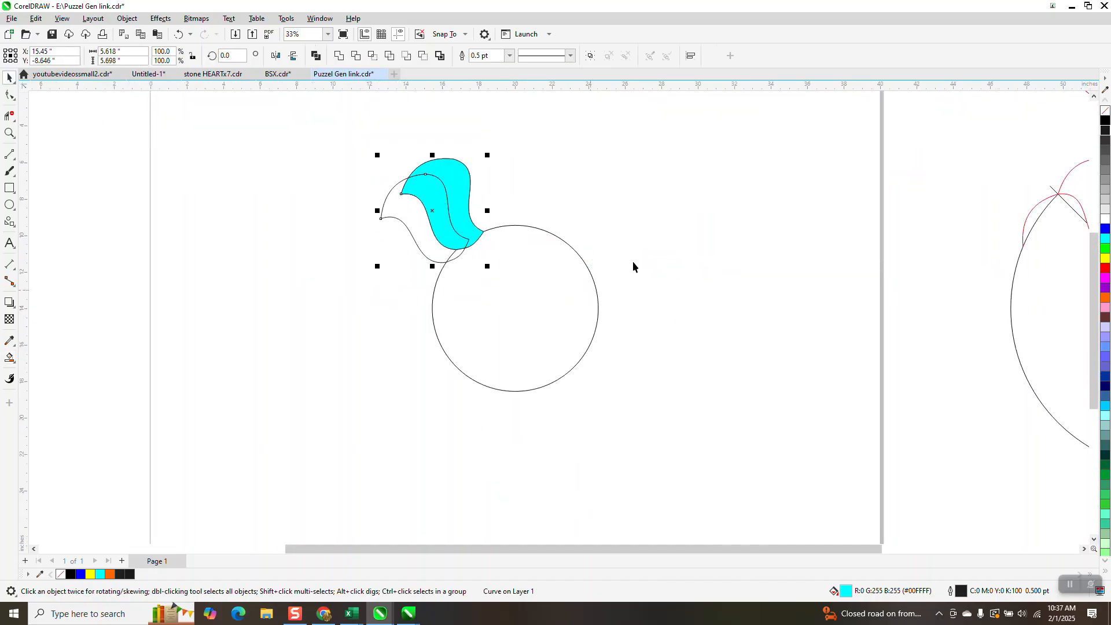
right_click(1105, 110)
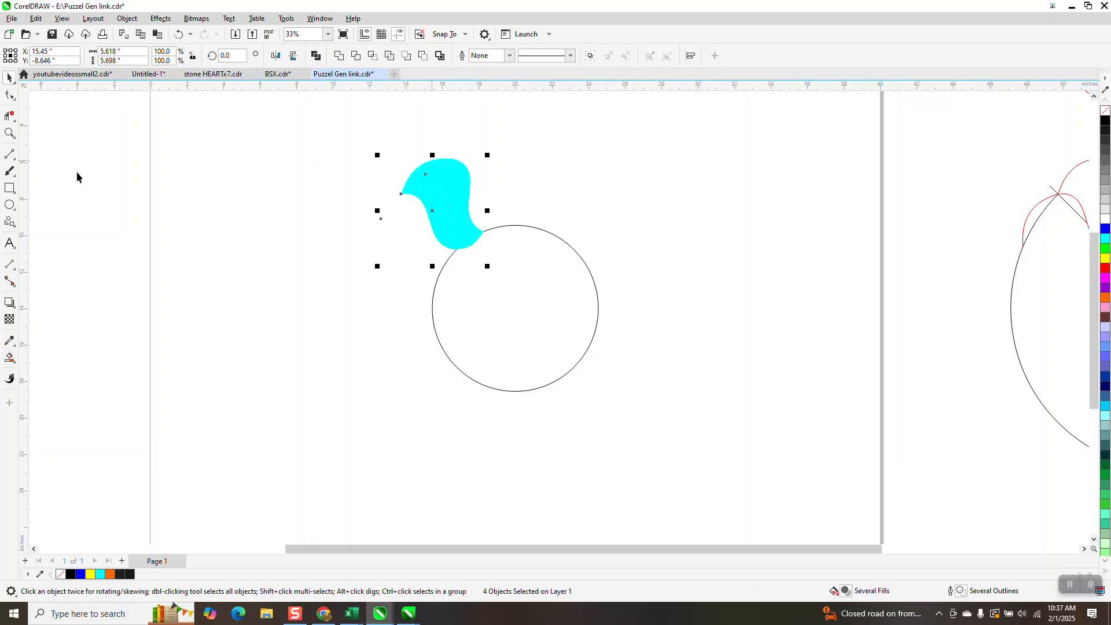
click(9, 133)
drag(385, 145, 536, 280)
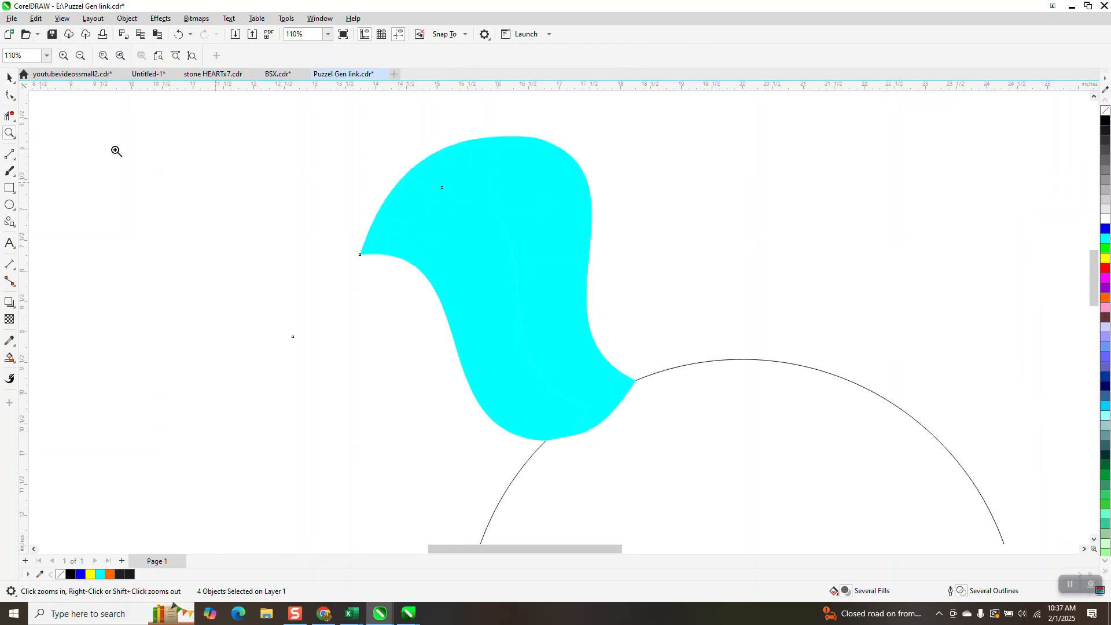
- Show the nodes of the selected shapes, and undo and redo the outline removal and the last Smart Fill
click(13, 81)
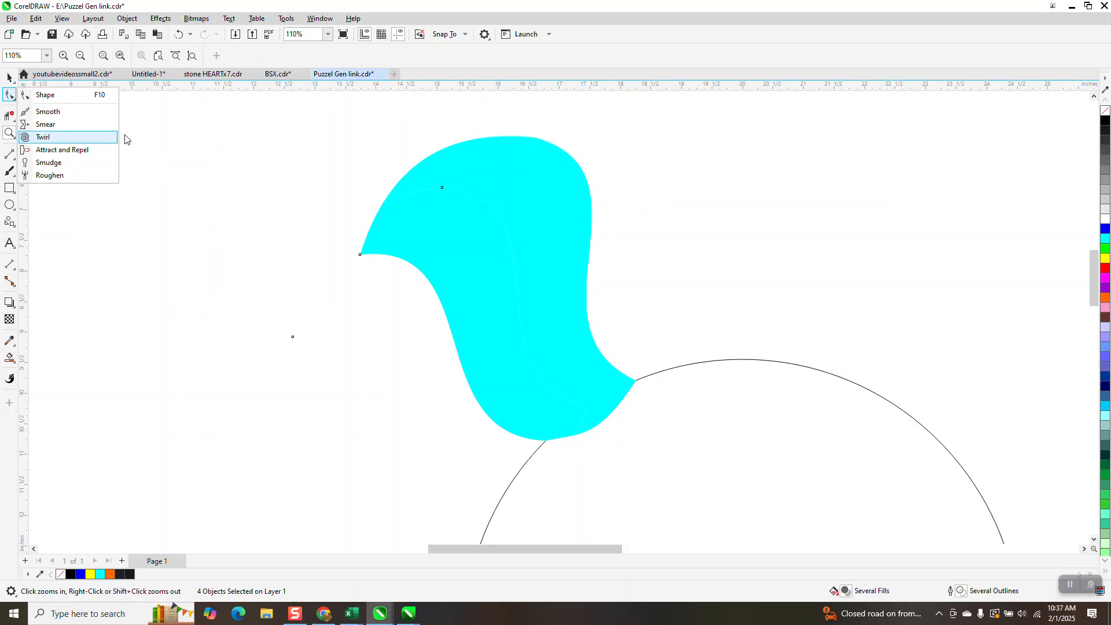
click(87, 96)
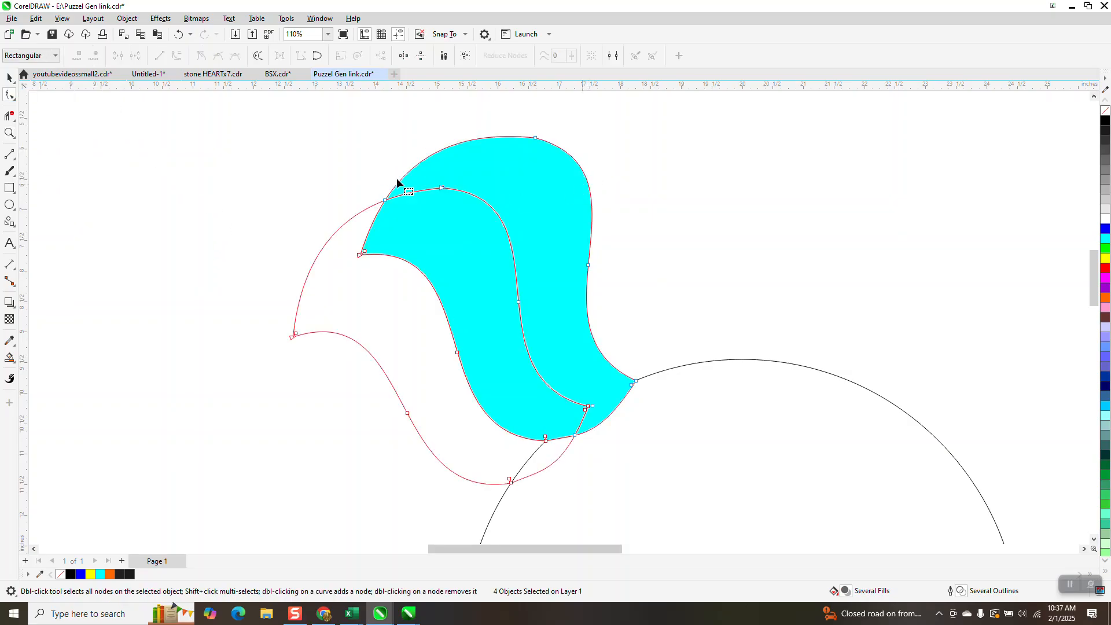
key(ctrl+z)
click(179, 35)
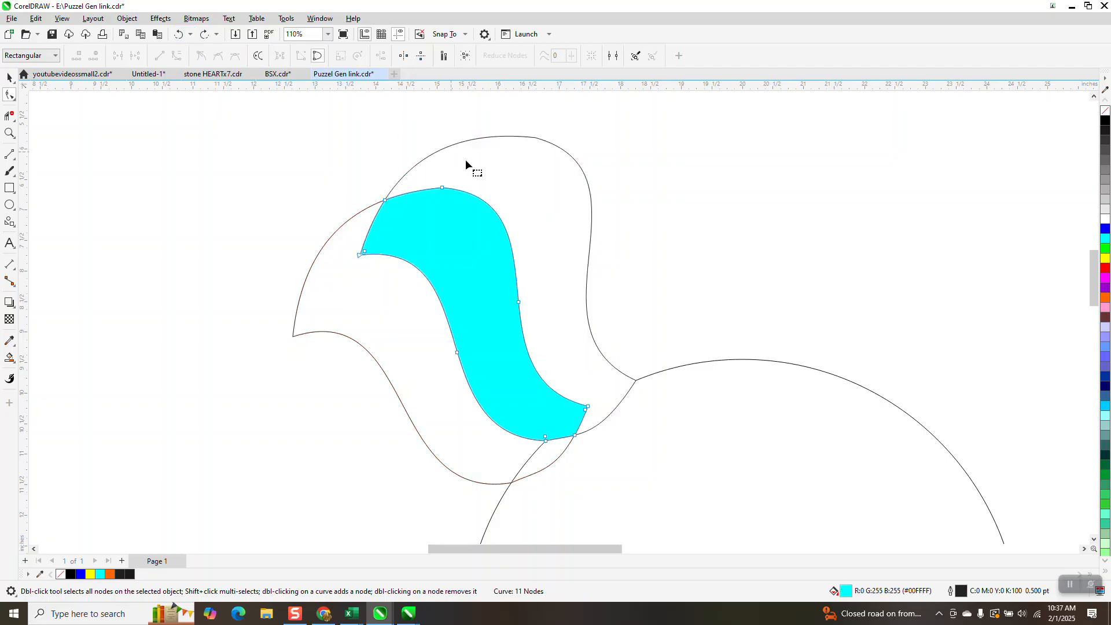
click(205, 35)
click(206, 35)
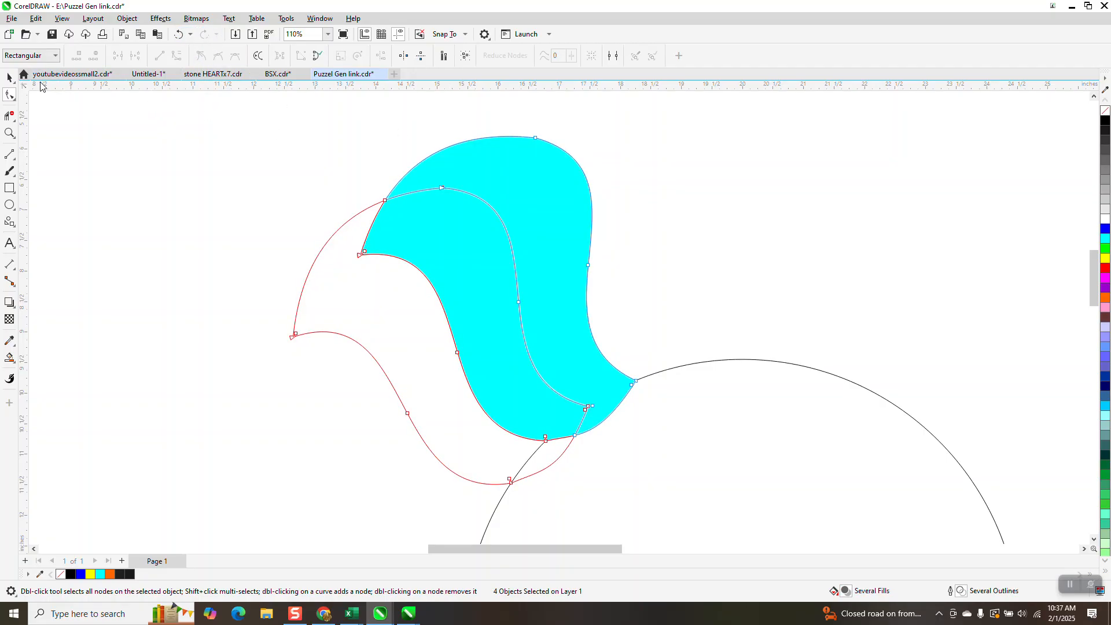
click(10, 77)
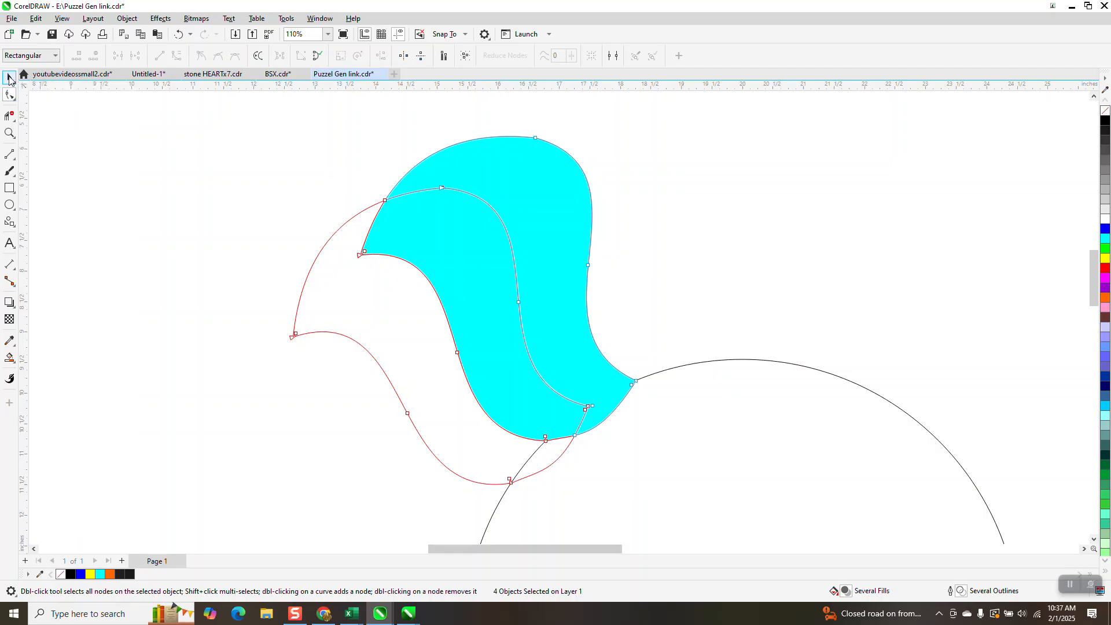
- Try a diagonal linear fountain fill across all four selected shapes, undoing and redoing it once
click(11, 359)
click(15, 364)
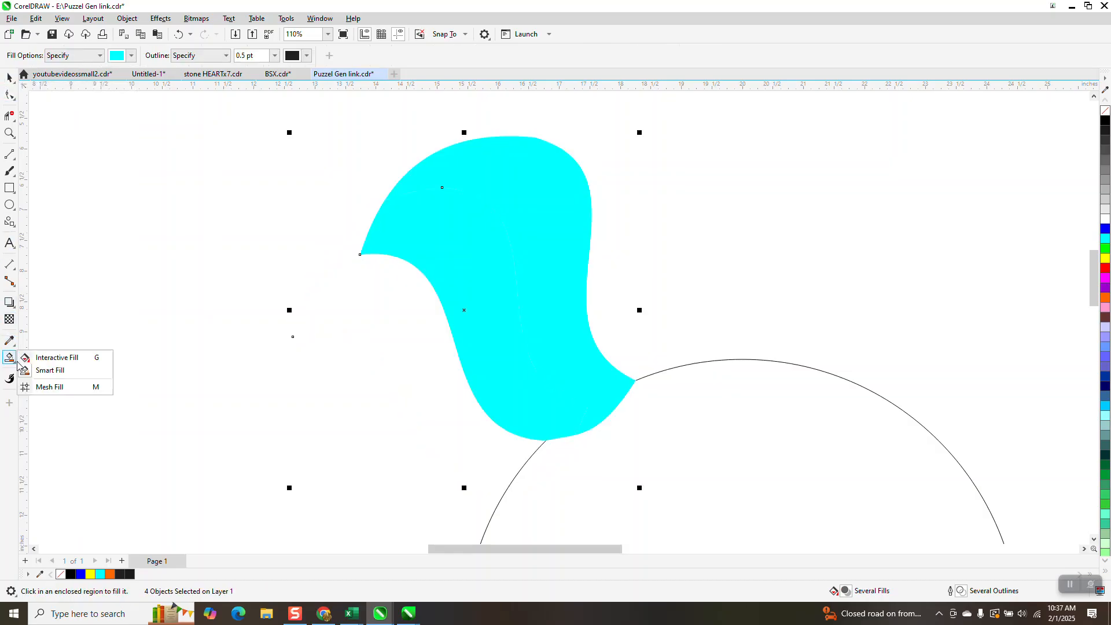
click(50, 358)
drag(570, 189, 487, 270)
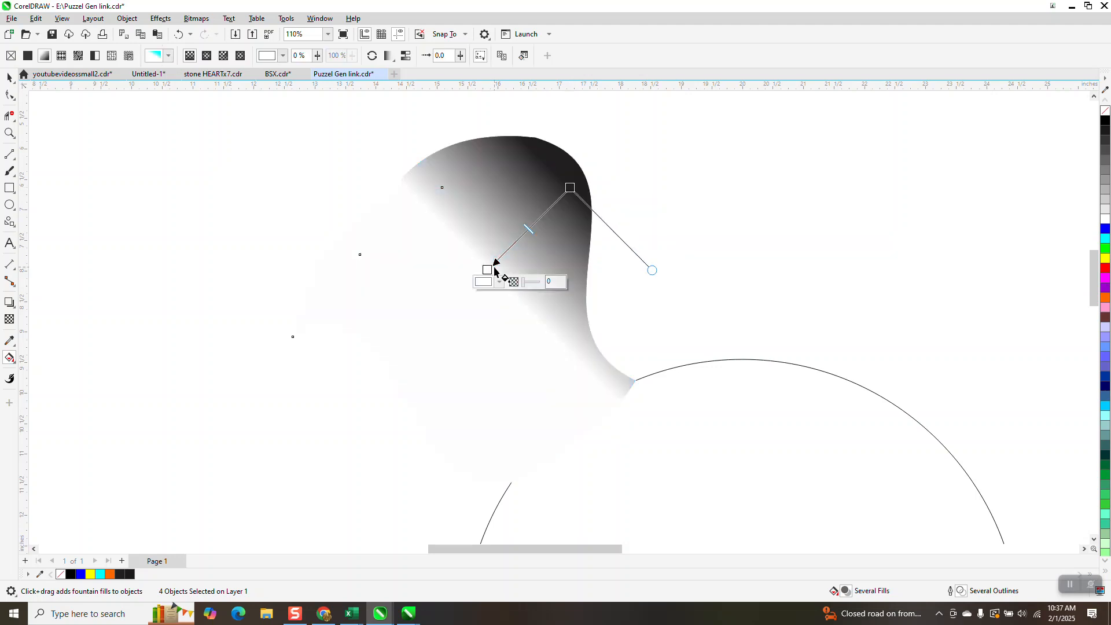
click(179, 35)
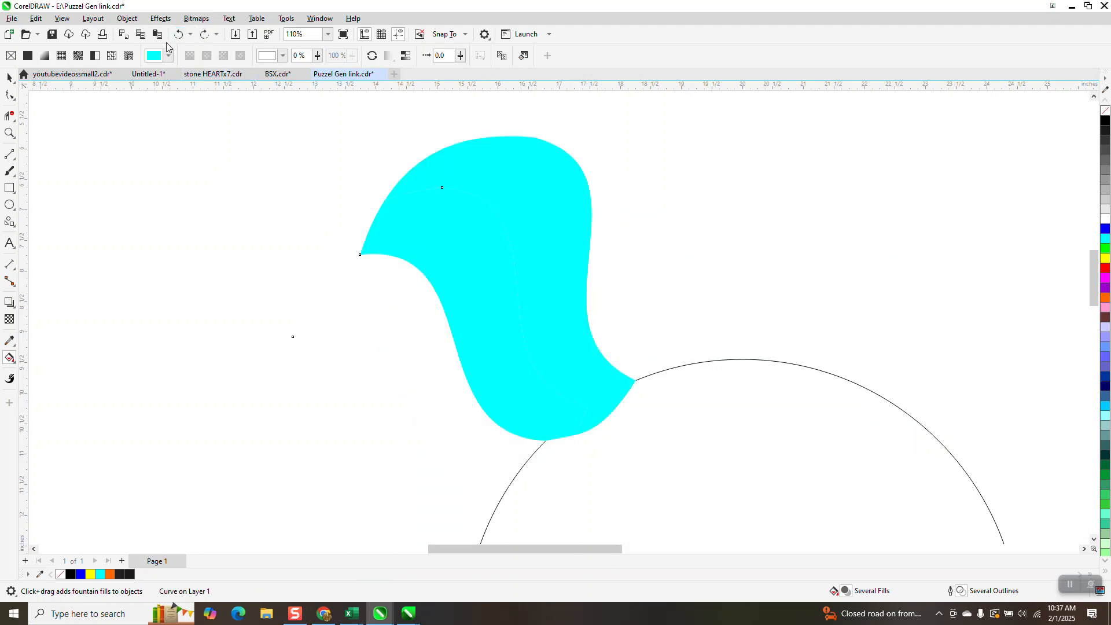
click(205, 36)
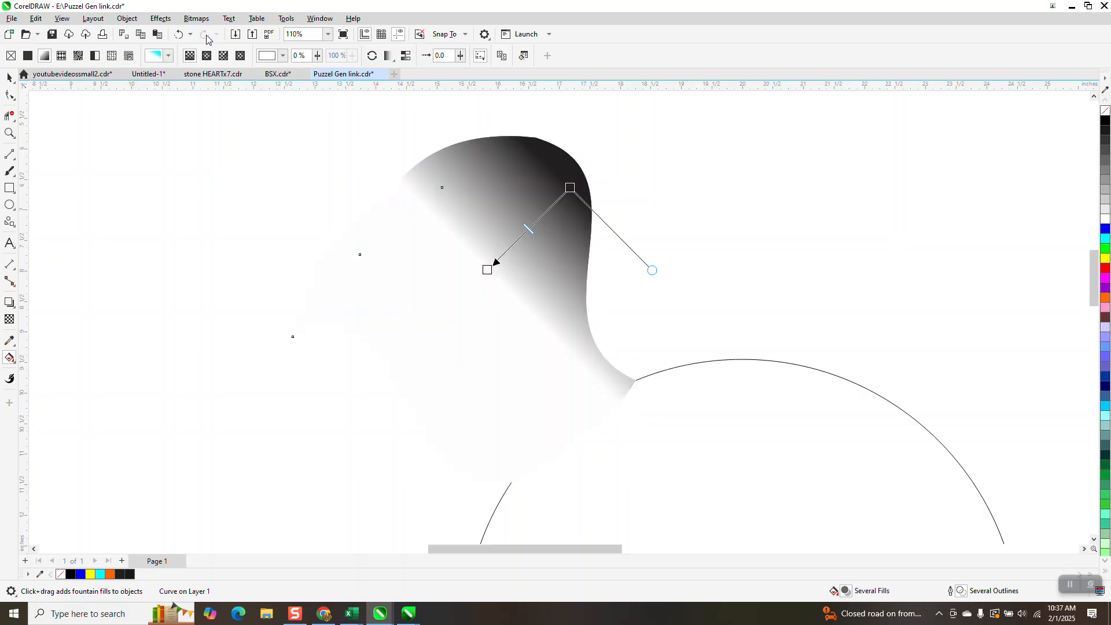
- Undo the fountain fill, the outline removal and both Smart Fills, back to the two unfilled S-shaped outlines
click(179, 36)
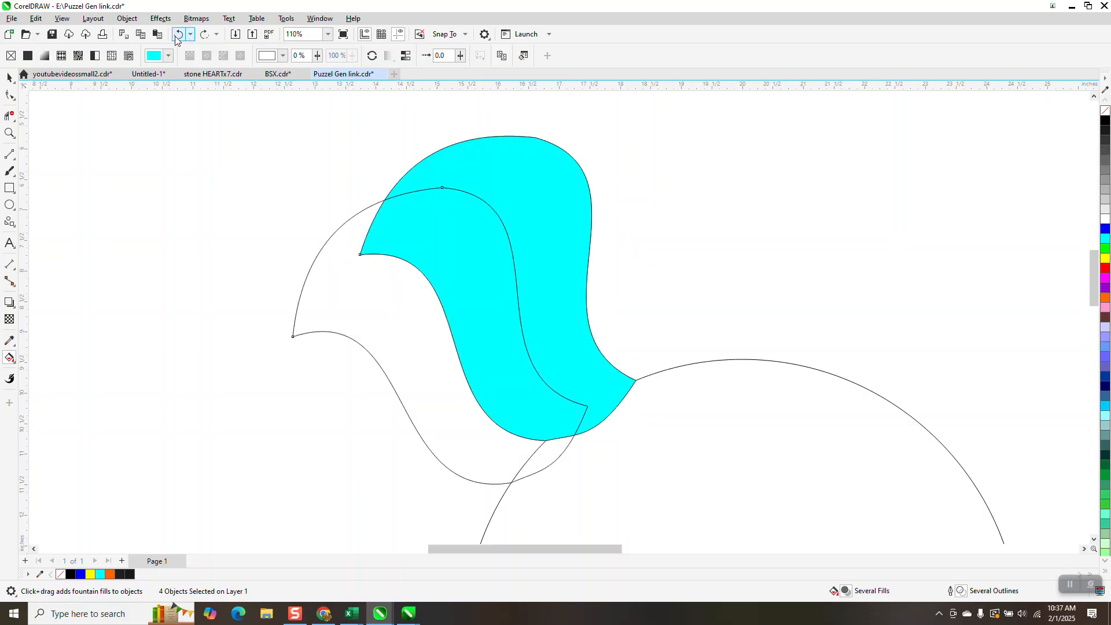
click(179, 34)
click(179, 35)
click(179, 34)
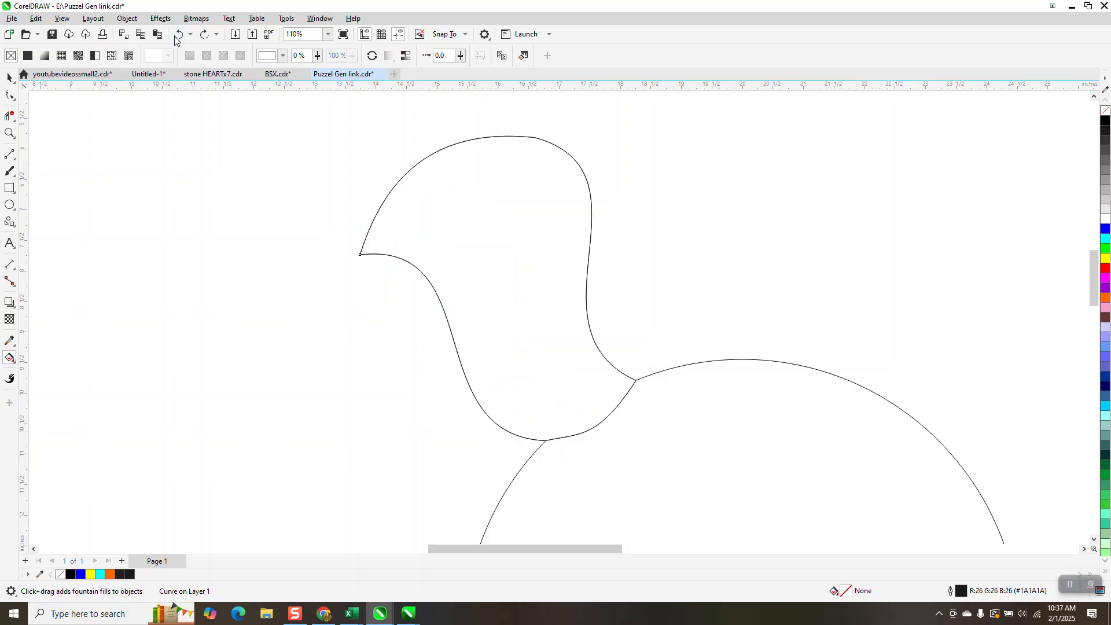
click(206, 35)
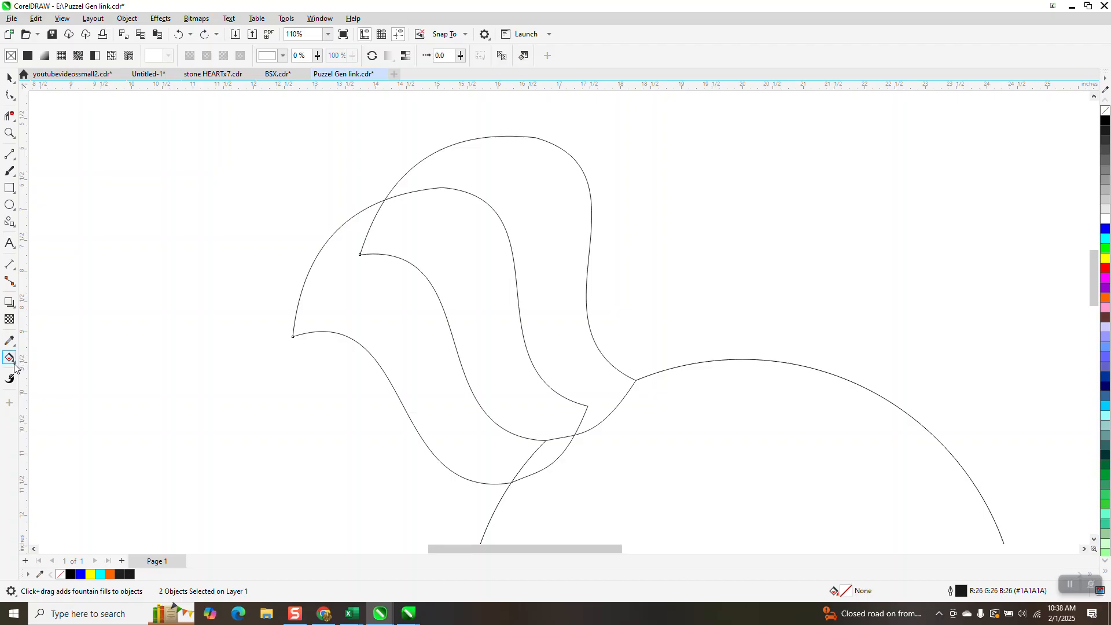
- Smart Fill the overlap of the two outlines and the rest of the original piece with cyan and a 0.5 pt outline
click(17, 364)
click(46, 369)
click(480, 269)
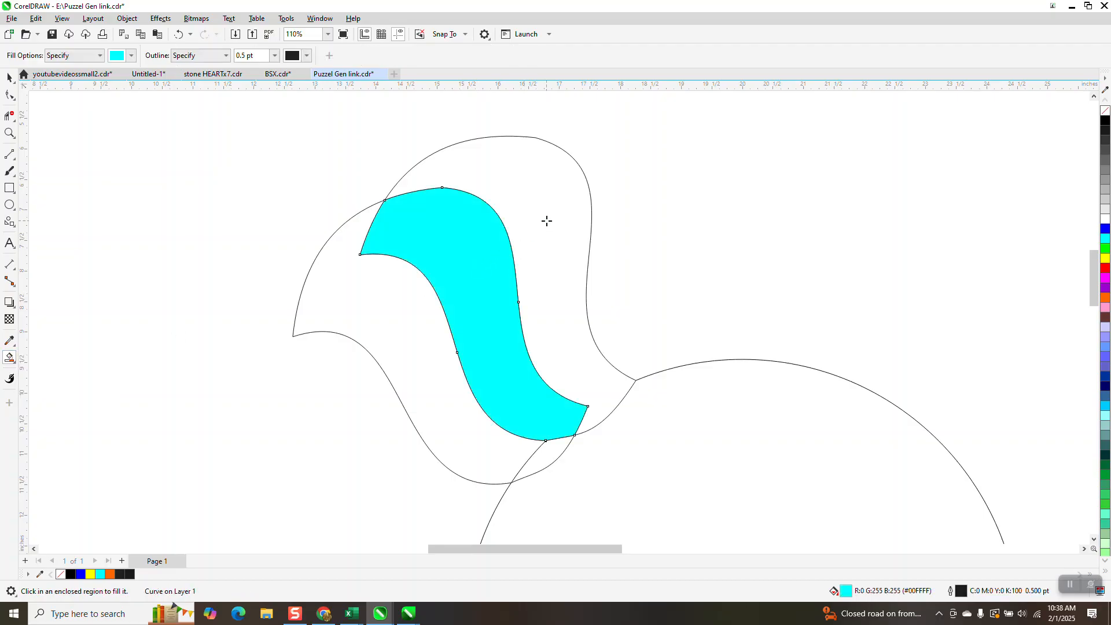
click(547, 220)
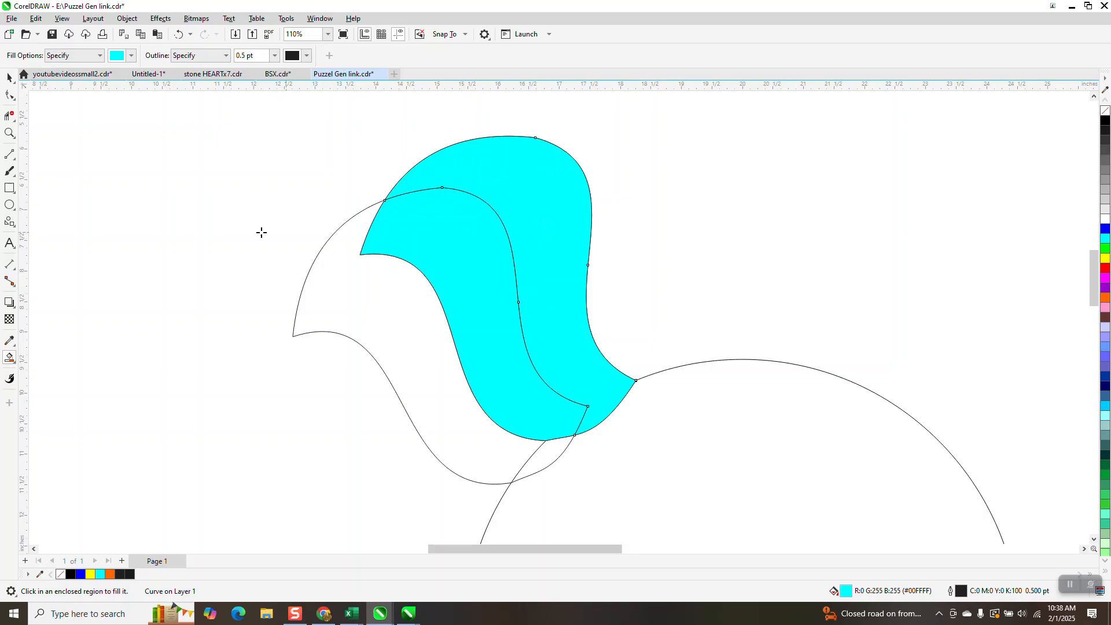
- Apply a diagonal linear fountain fill from cyan to black to the non-overlapping cyan piece, extending its black end beyond the overlap
click(18, 365)
click(46, 356)
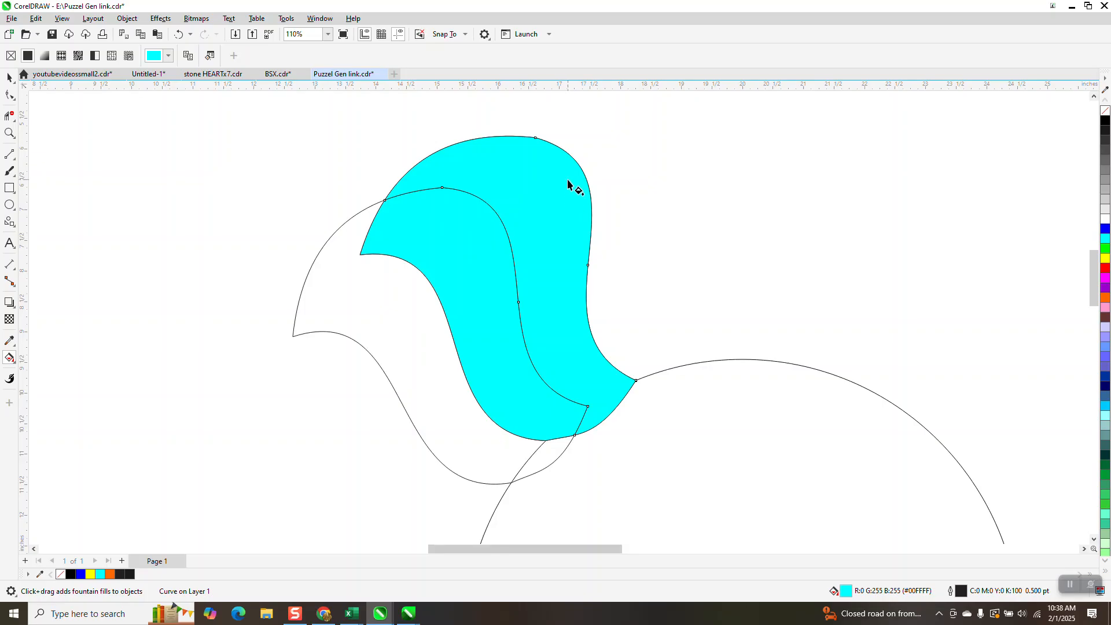
drag(570, 170, 425, 277)
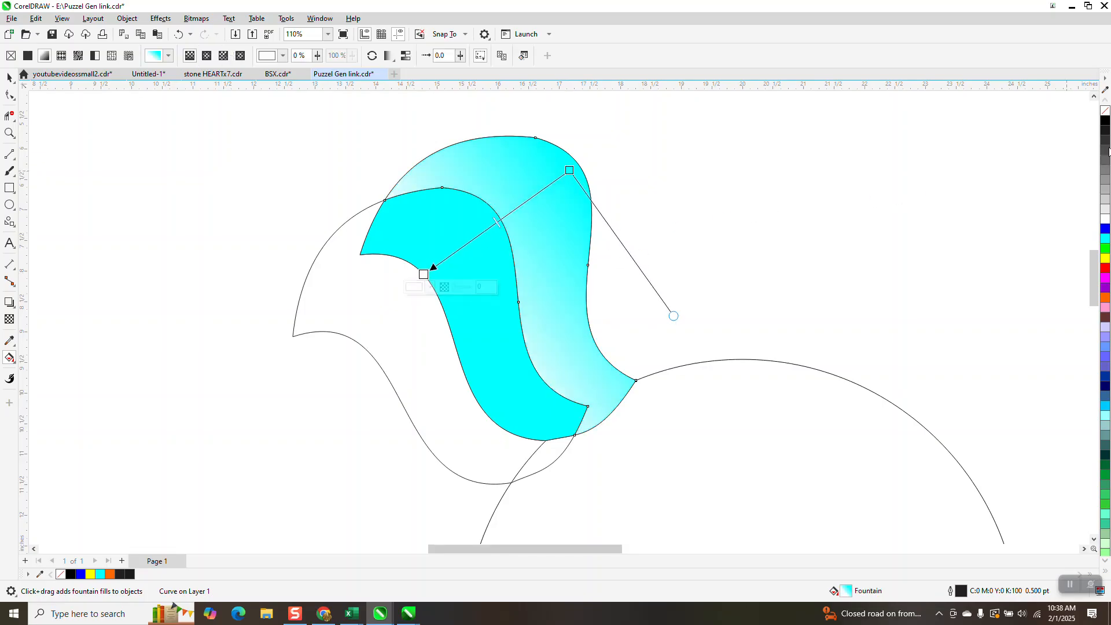
drag(1106, 122, 360, 319)
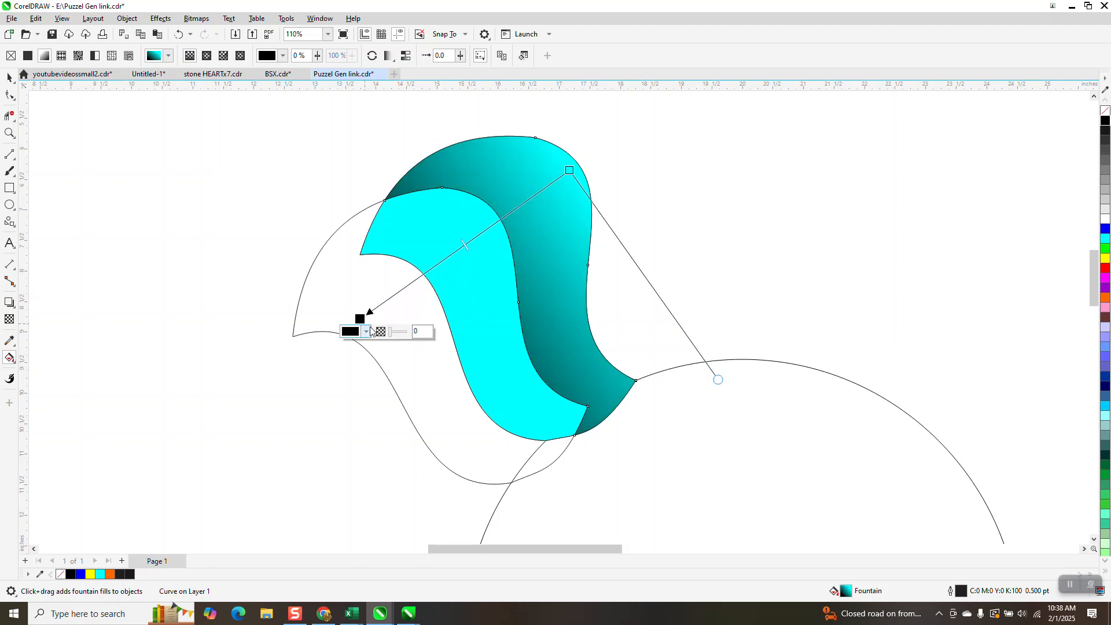
- Apply a linear fountain fill from cyan to white to the overlap piece, with both gradient ends extended beyond its edges
click(489, 296)
drag(460, 293, 530, 225)
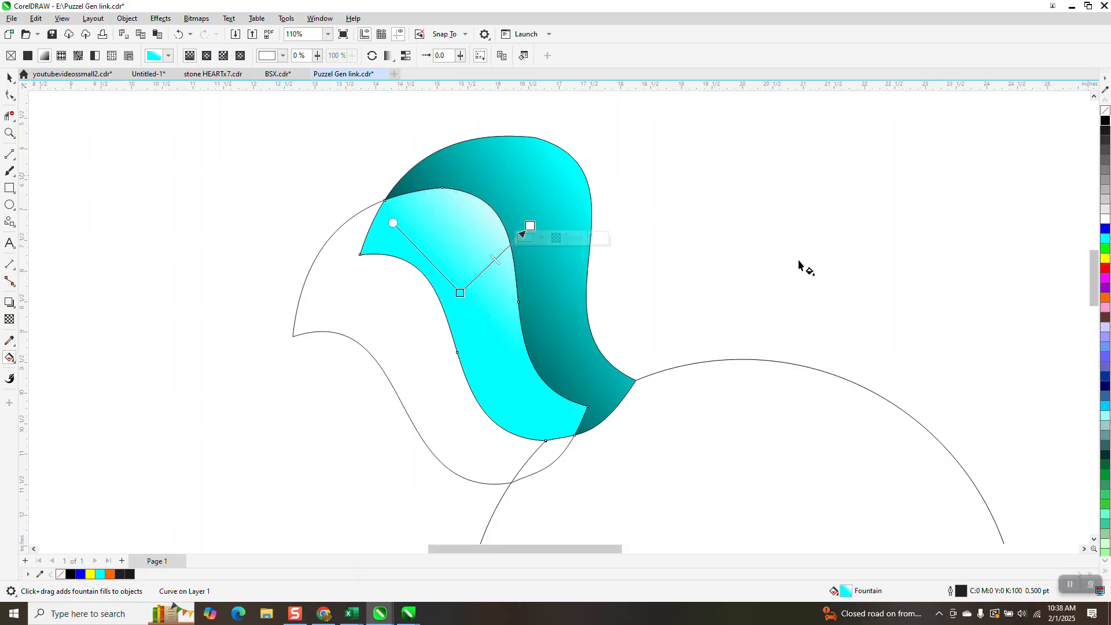
drag(530, 225, 555, 230)
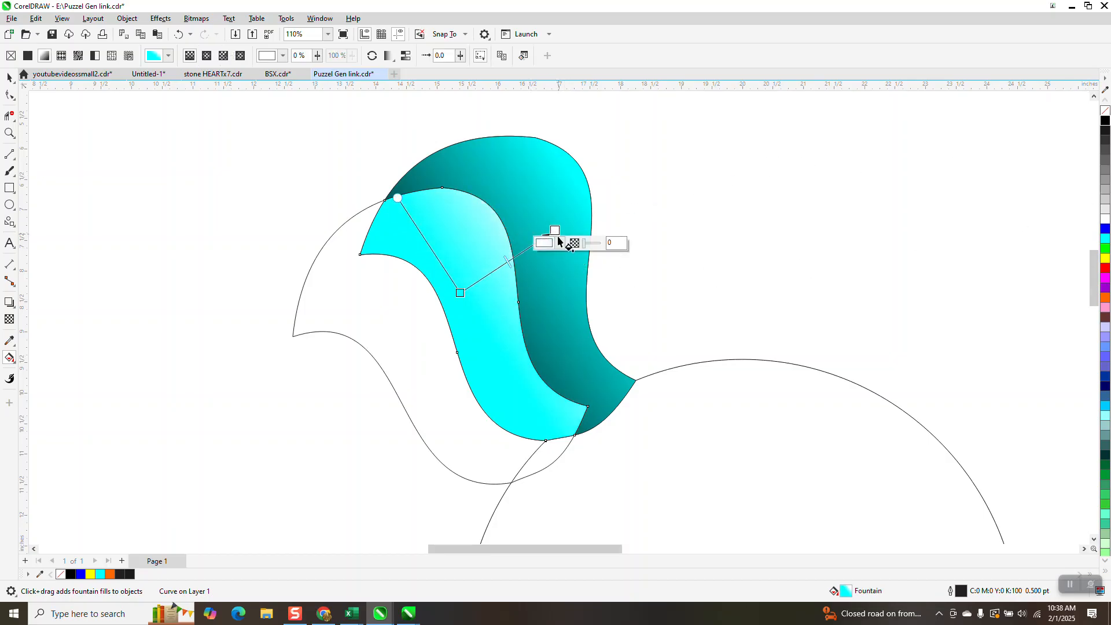
drag(460, 292, 425, 310)
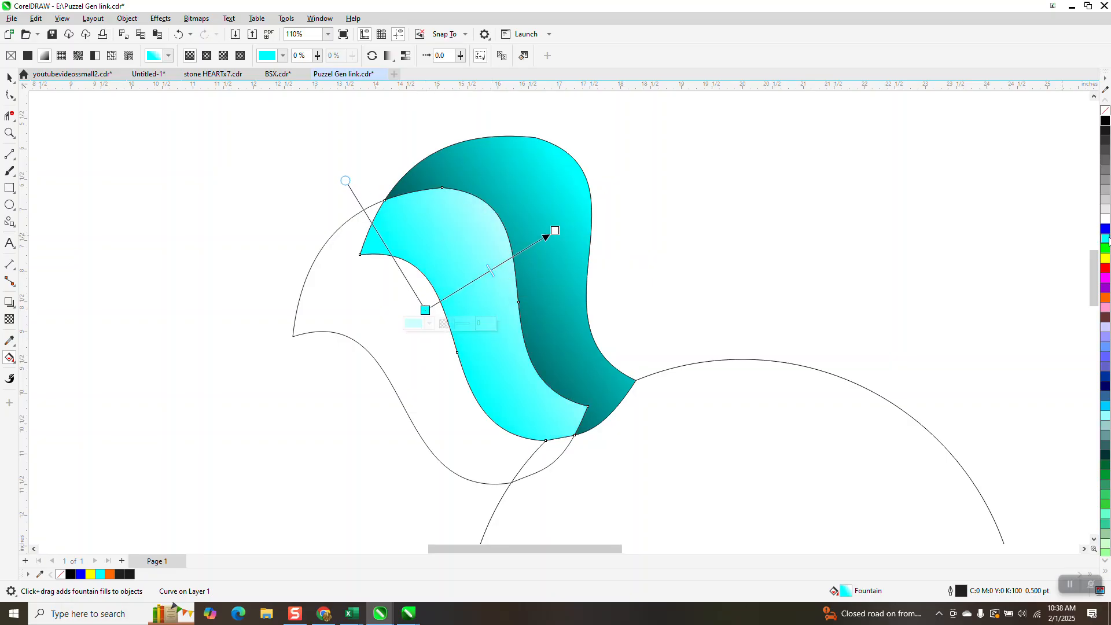
- Set the end color of the overlap piece's linear fountain fill to blue
drag(1106, 230, 557, 233)
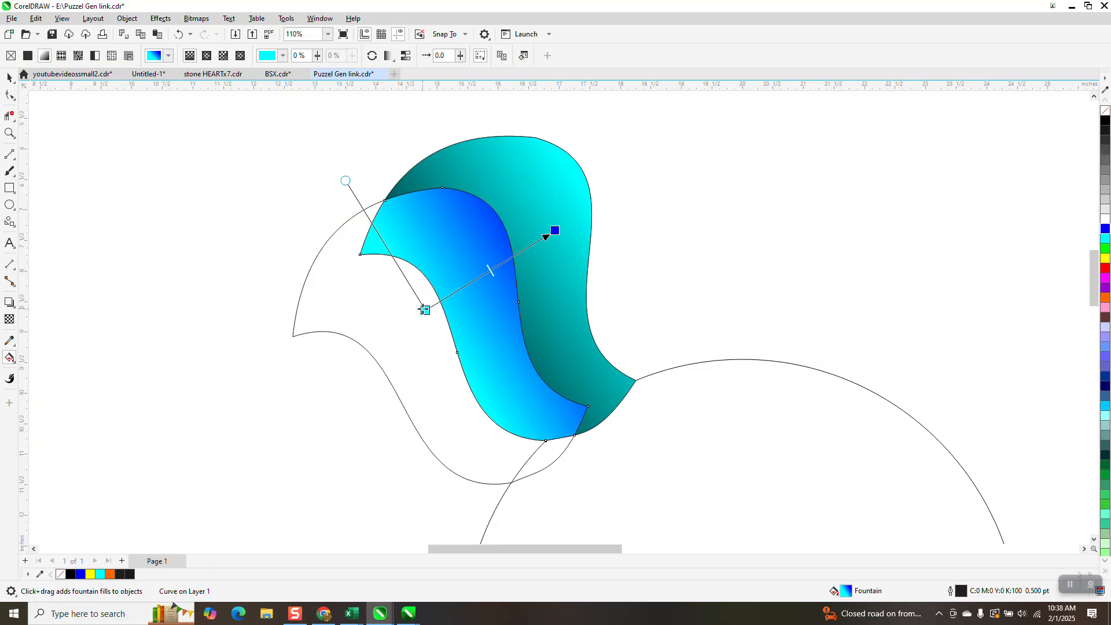
scroll(422, 307, down, 2)
click(12, 77)
scroll(565, 137, down, 2)
key(space)
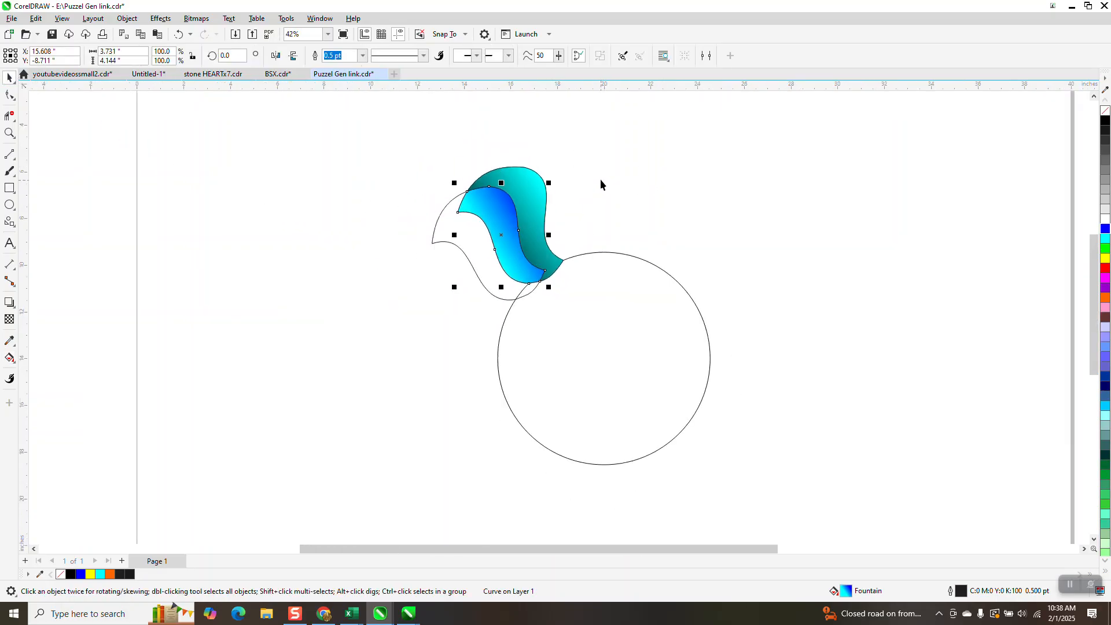
- Move the teal piece and the blue overlap piece 18 inches to the right, away from the outlines and circle
click(606, 147)
click(533, 186)
key(Right)
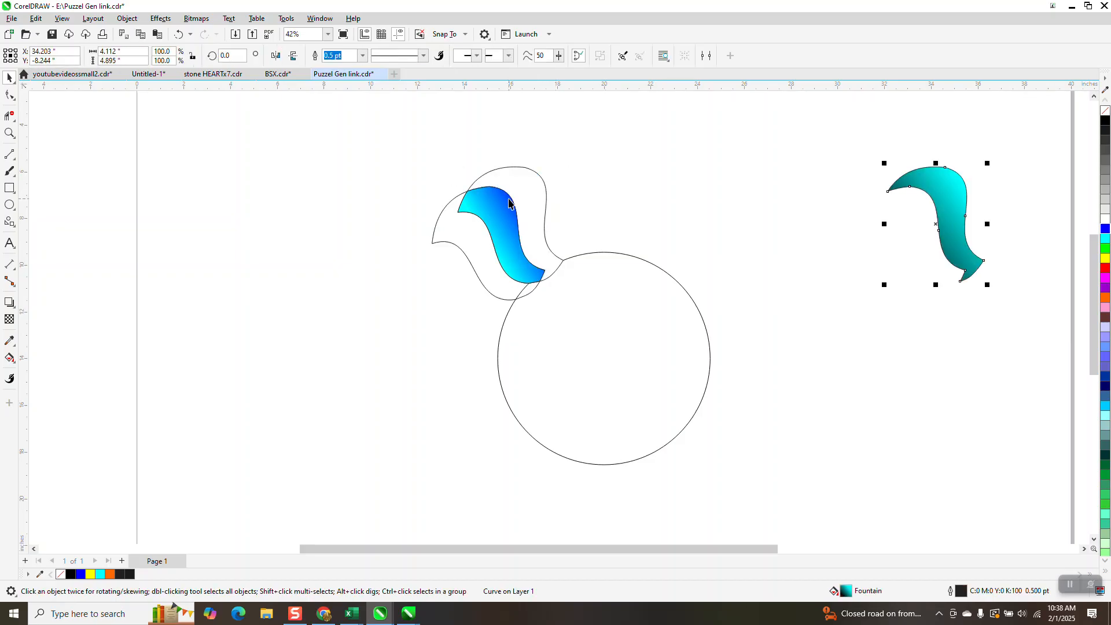
click(509, 213)
key(Right)
- Move the leftover S-shaped outlines and the circle 36 inches to the right, clear of the filled pieces
drag(372, 158, 806, 487)
key(Right)
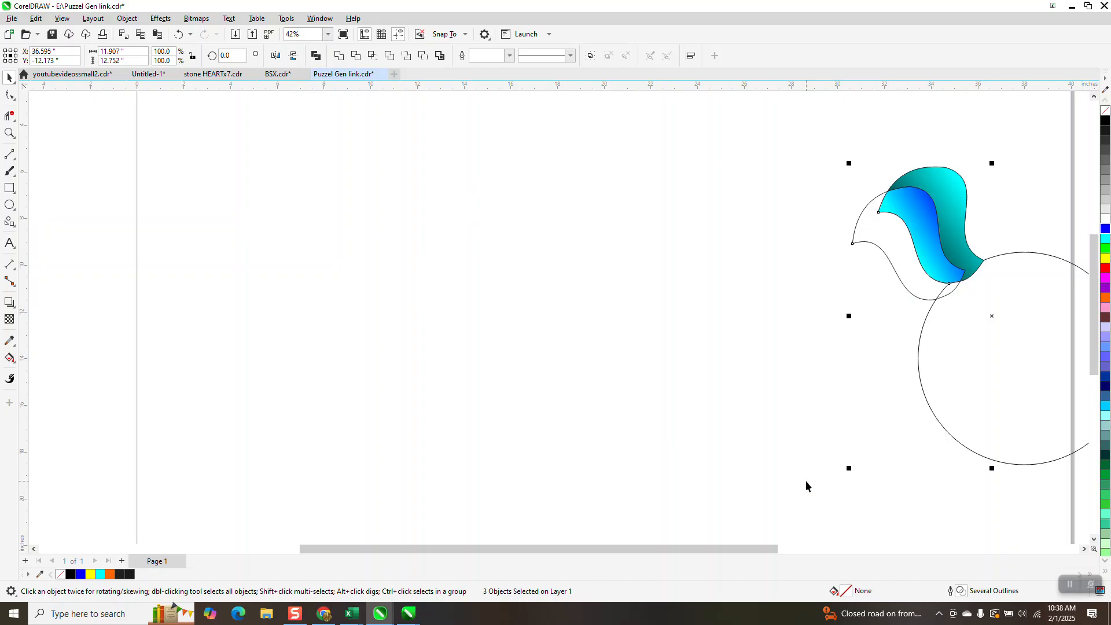
key(Right)
- Return the two filled pieces 18 inches and the small circle 36 inches to the left, onto the page without the leftover outlines
click(887, 187)
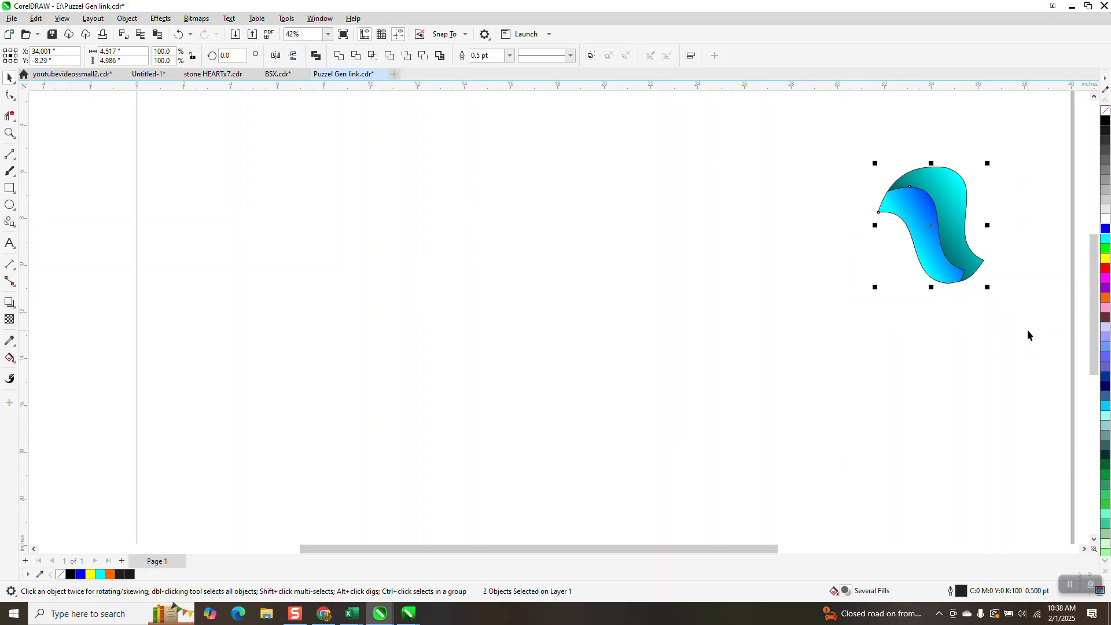
key(Left)
scroll(689, 307, down, 2)
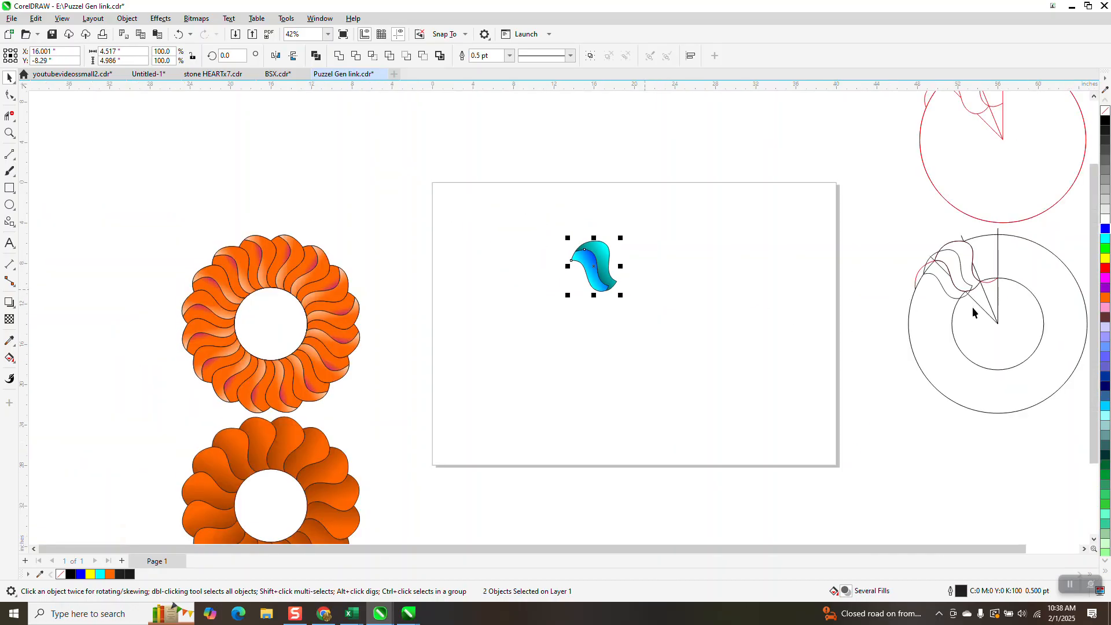
click(976, 329)
key(Left)
key(Left)
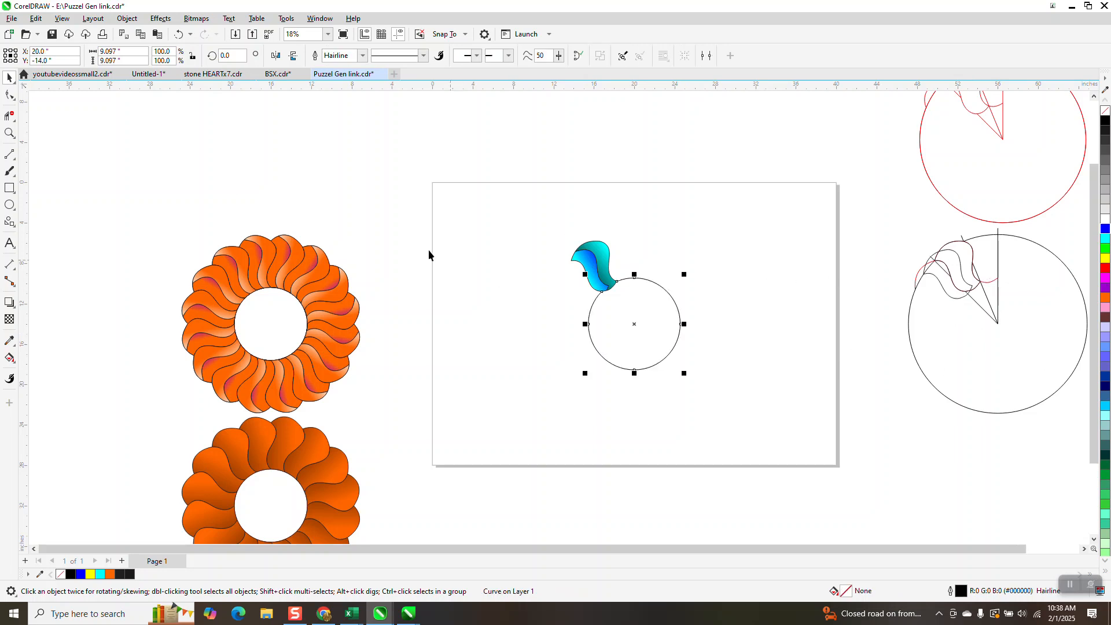
- Group the two filled pieces and place the group's center of rotation at the circle's center
click(10, 133)
drag(565, 222, 694, 369)
click(9, 77)
drag(342, 131, 543, 330)
key(ctrl+g)
click(437, 238)
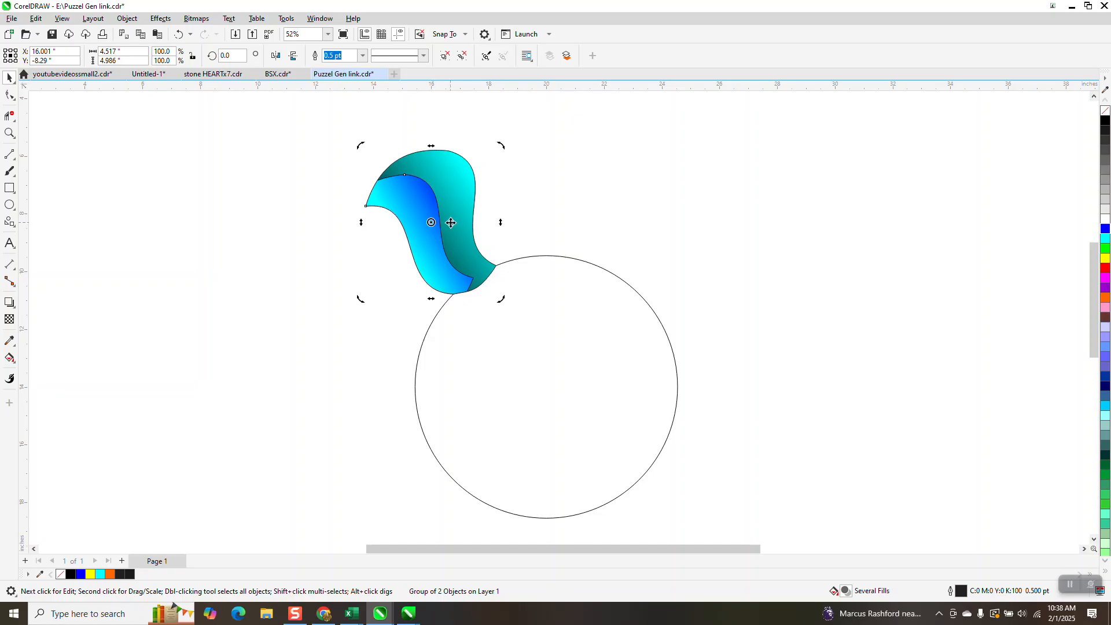
mouse_move(431, 222)
mouse_down()
mouse_move(546, 355)
mouse_move(549, 384)
mouse_up()
- Repeat the group around the circle's center as rotated copies at 22.5° intervals until 16 groups complete the ring
key(Return)
key(Return)
key(Return)
key(Return)
key(Return)
key(Return)
key(Return)
key(Return)
key(Return)
key(Return)
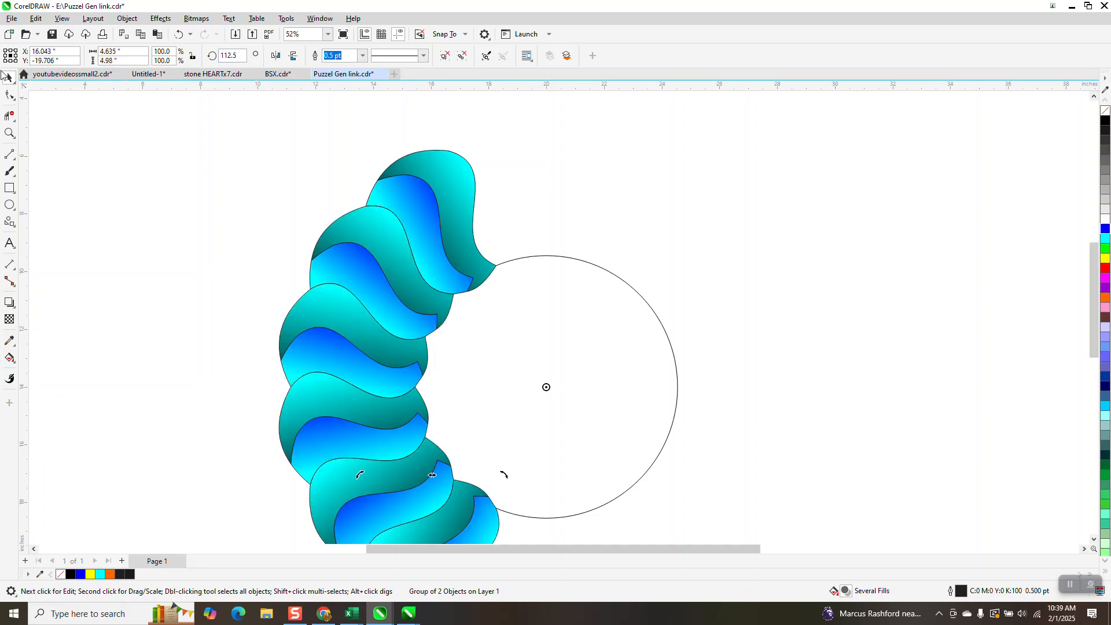
key(Return)
key(Return)
key(Return)
key(Return)
key(Return)
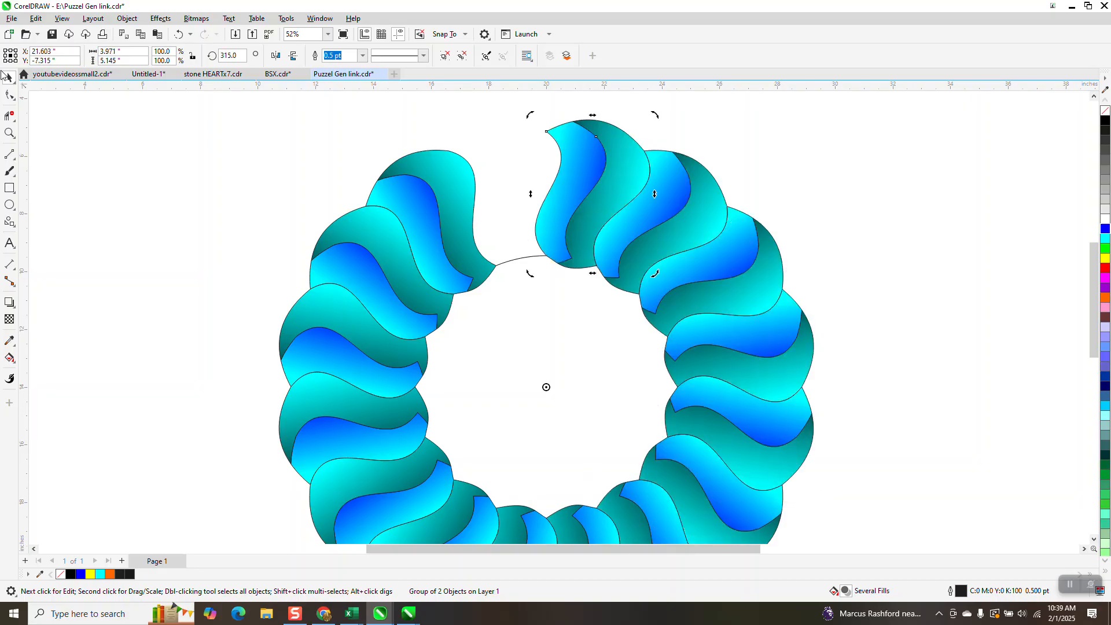
- Remove the outlines from all the ring's groups and the central circle, and deselect everything
scroll(75, 186, down, 1)
drag(189, 106, 585, 479)
drag(659, 525, 682, 536)
right_click(1105, 112)
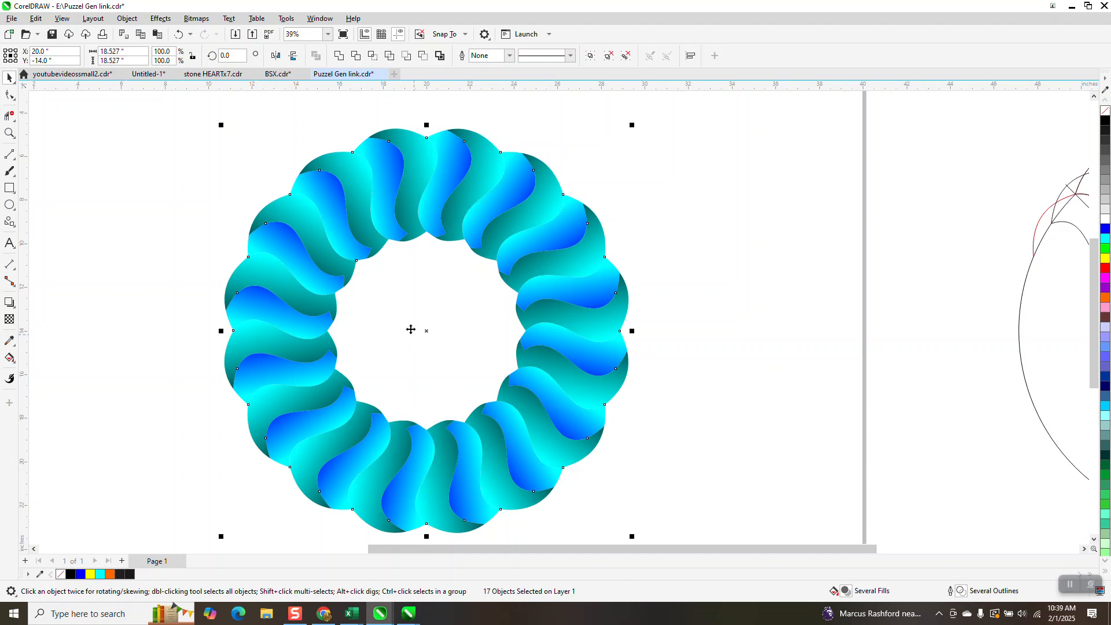
scroll(410, 201, down, 1)
scroll(412, 201, down, 1)
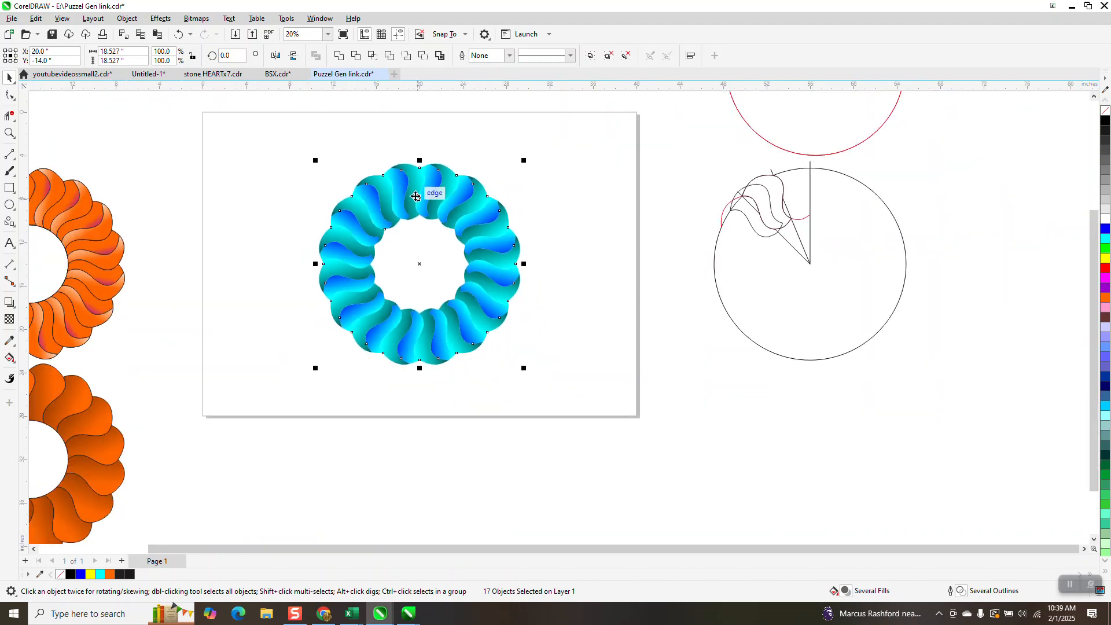
scroll(418, 198, down, 1)
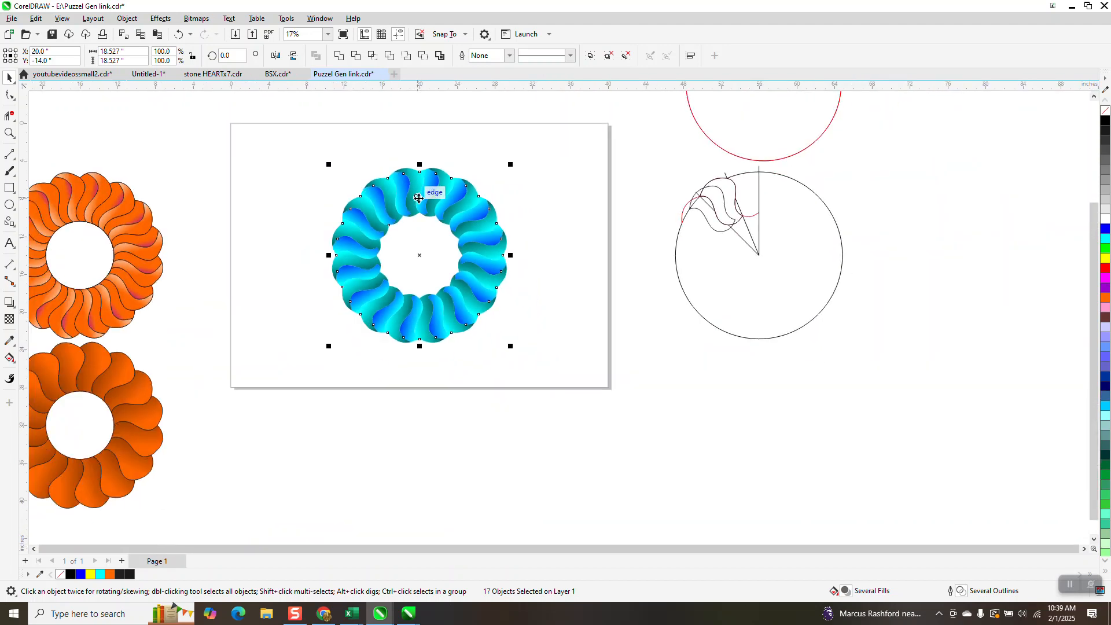
scroll(540, 174, down, 1)
click(362, 177)
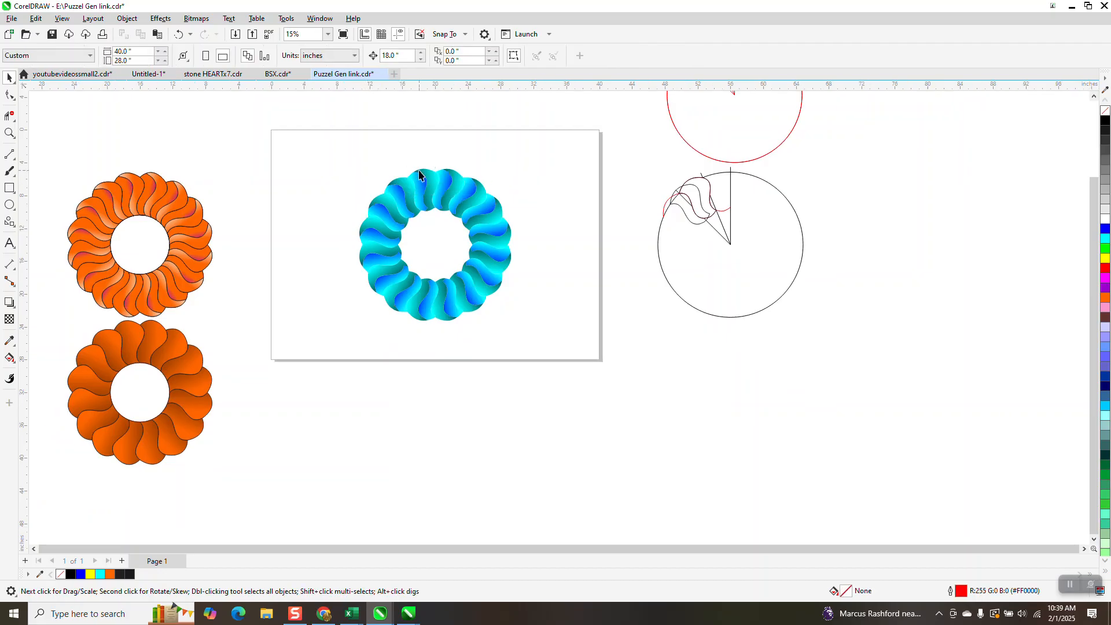